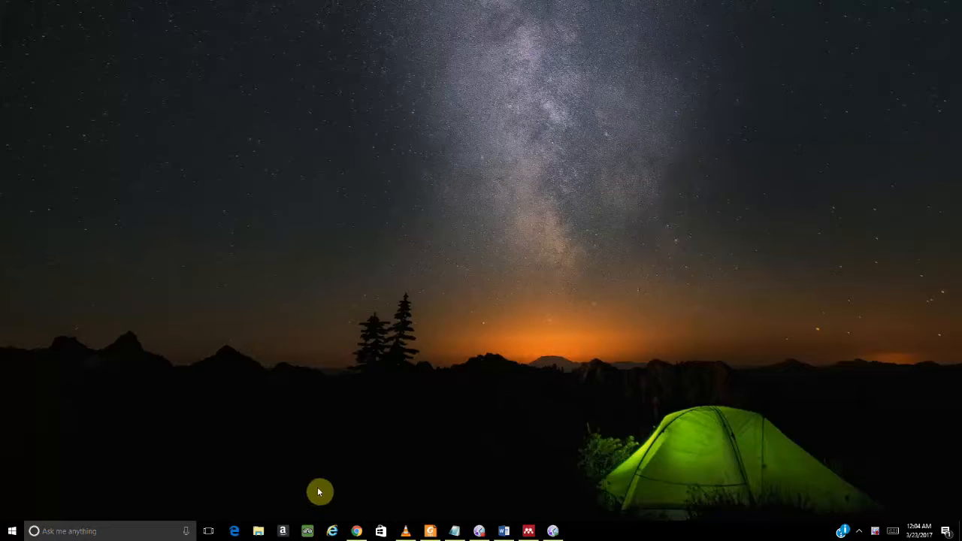
- Copy the ieee_uestc.csl file from the ref folder on the RECOVERY (D:) drive and close the folder window
click(257, 532)
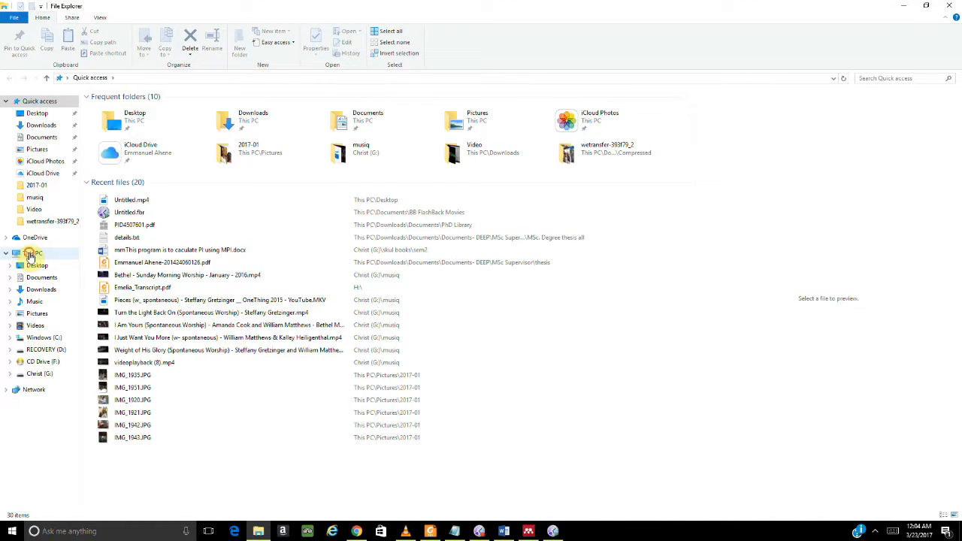
click(30, 254)
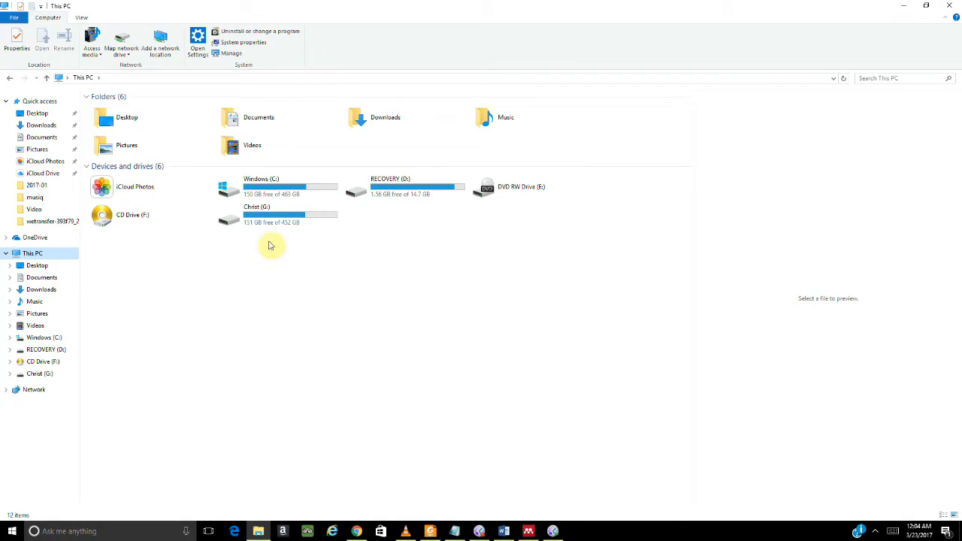
double_click(401, 195)
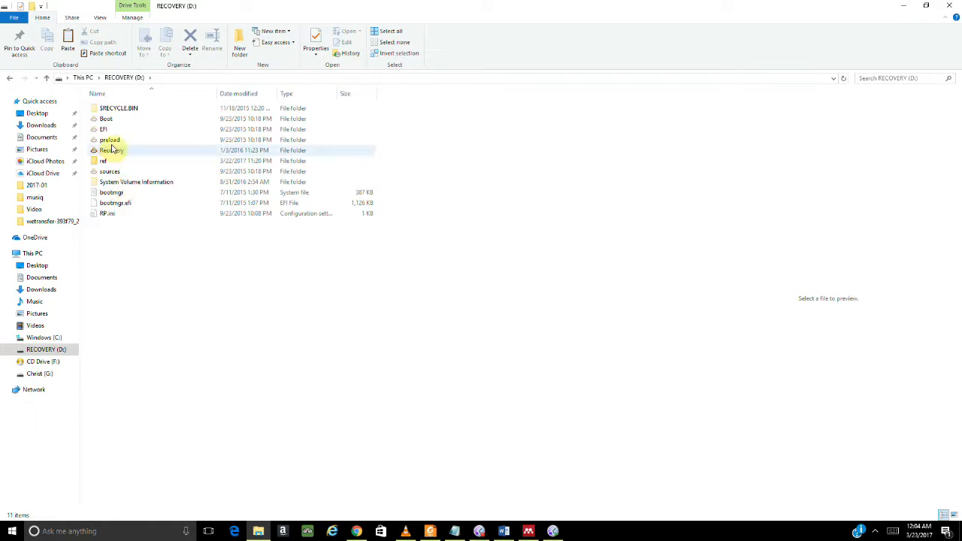
double_click(132, 162)
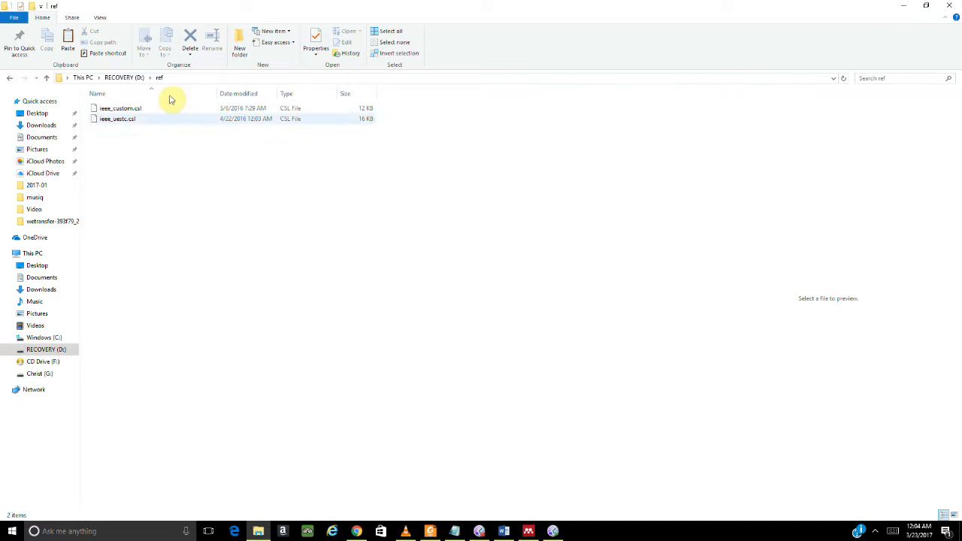
click(114, 124)
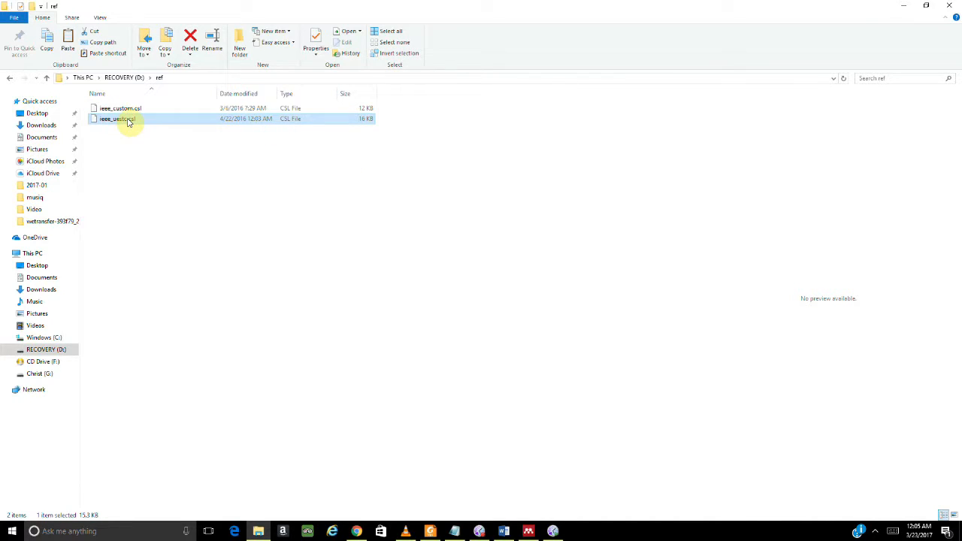
right_click(105, 121)
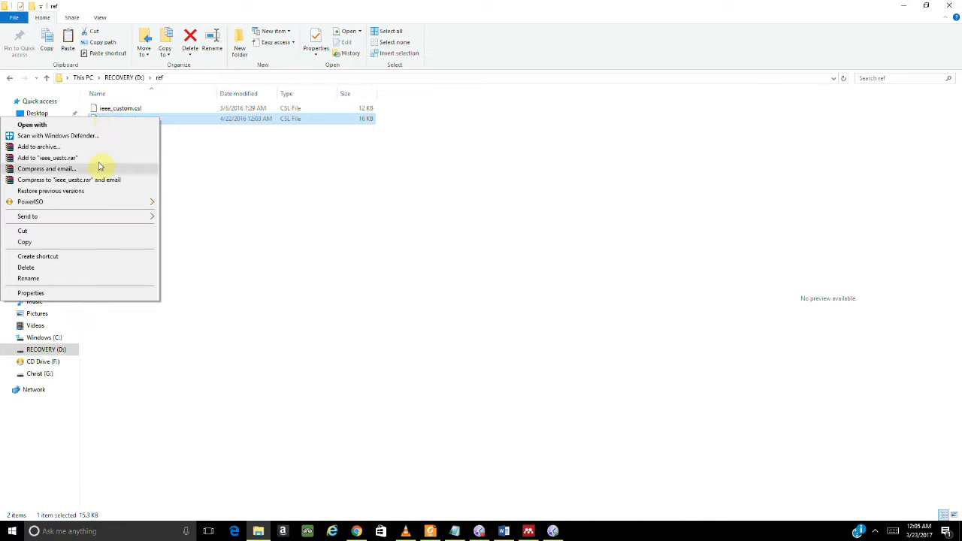
click(98, 244)
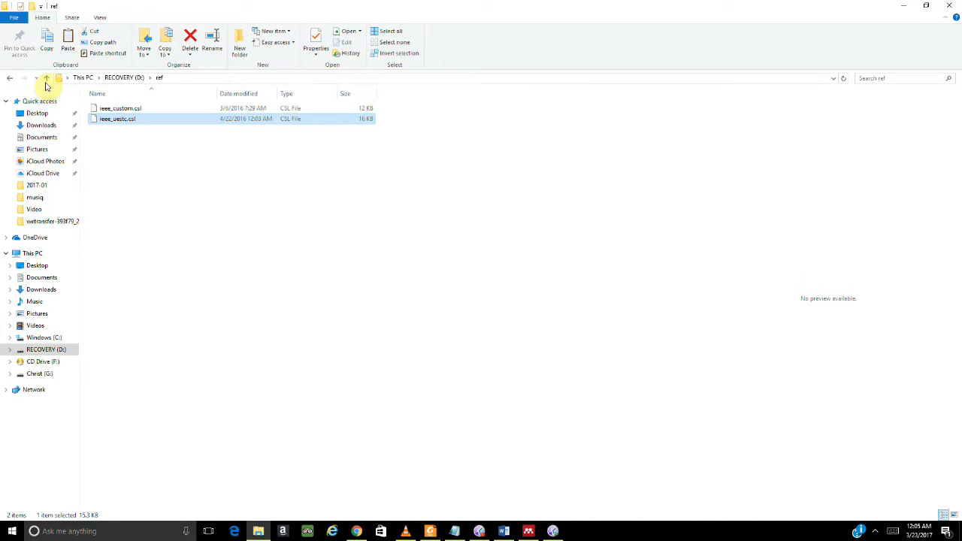
click(949, 5)
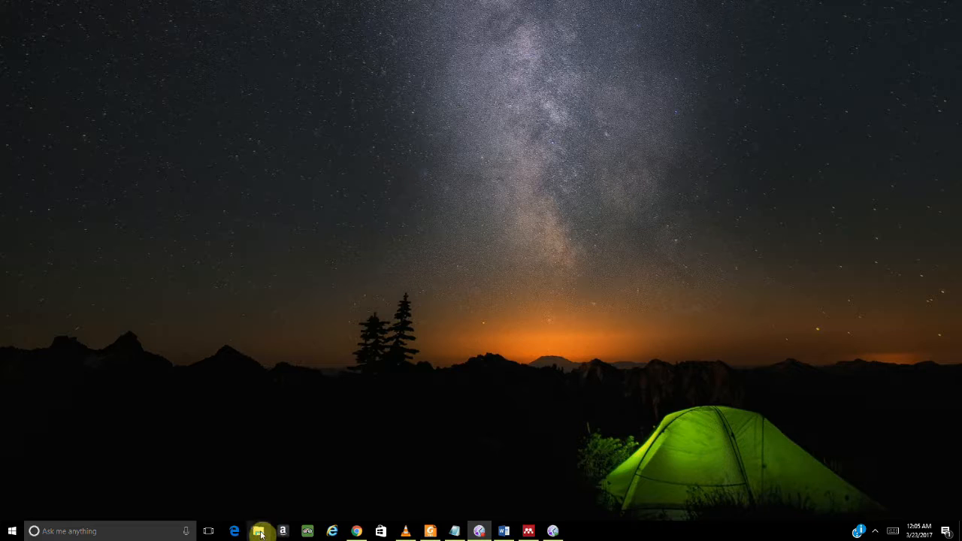
- Open the AppData\Local folder in the personal user folder on Windows (C:), checking the hidden items setting on the way
mouse_move(359, 535)
key(super+e)
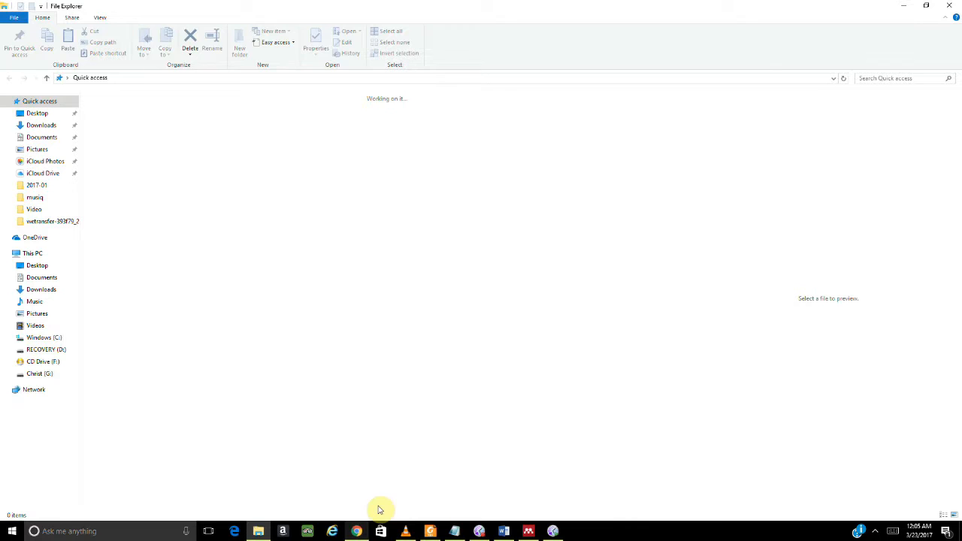
click(52, 253)
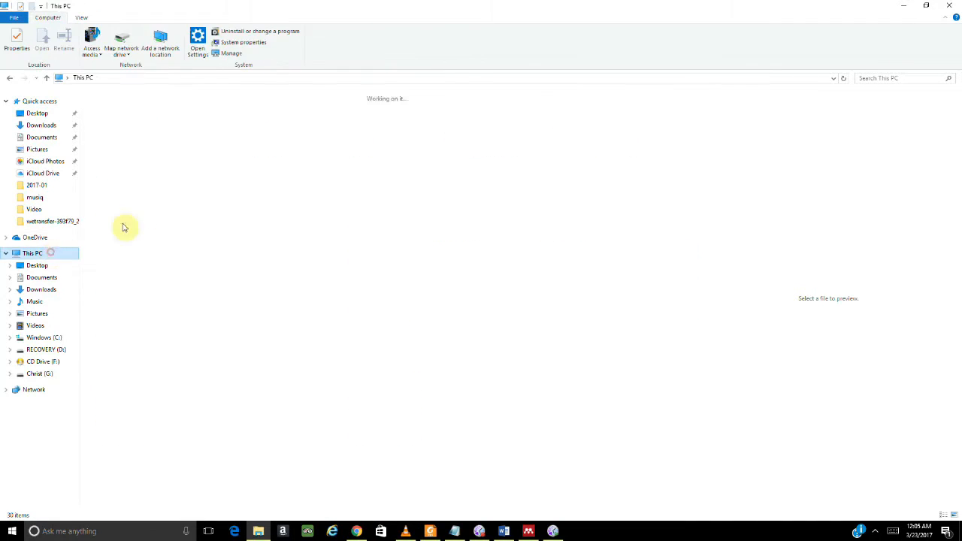
click(254, 189)
double_click(254, 189)
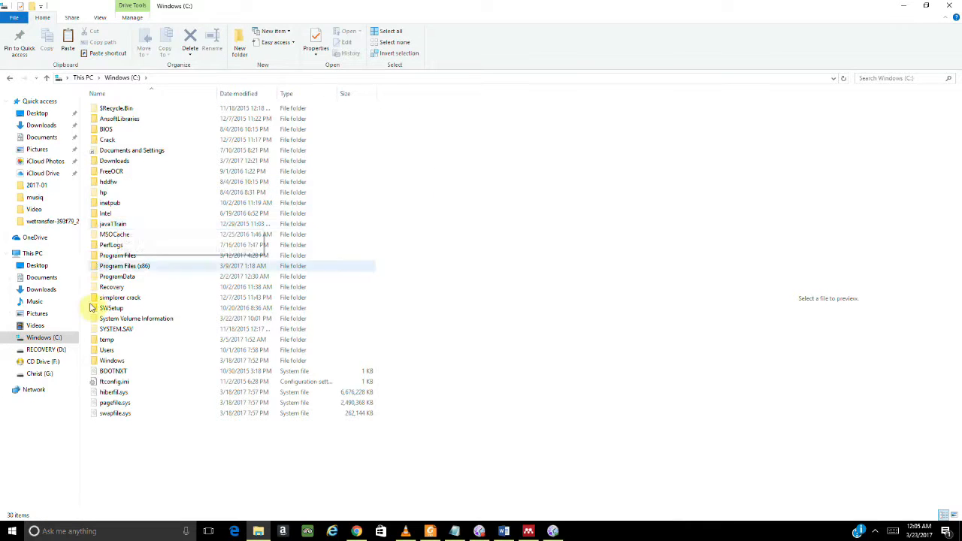
double_click(132, 350)
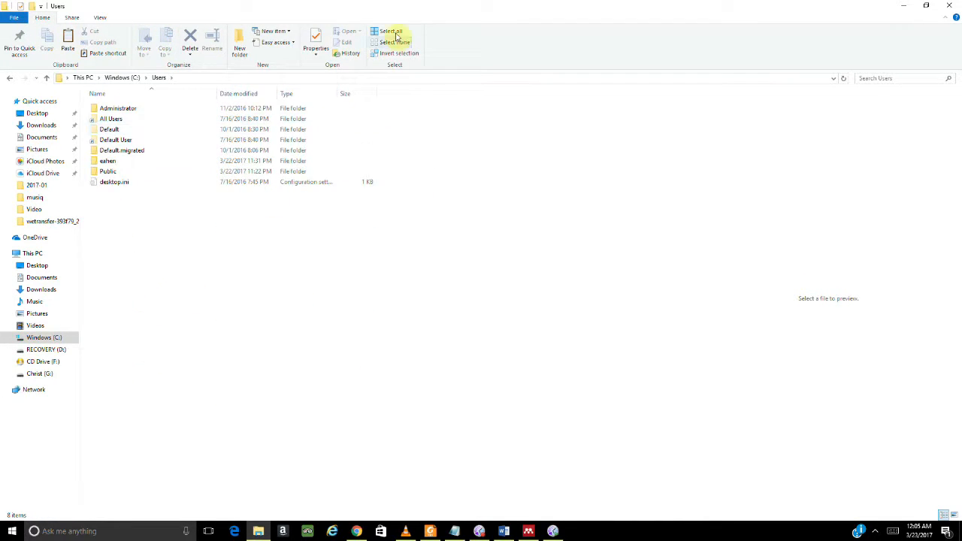
click(100, 17)
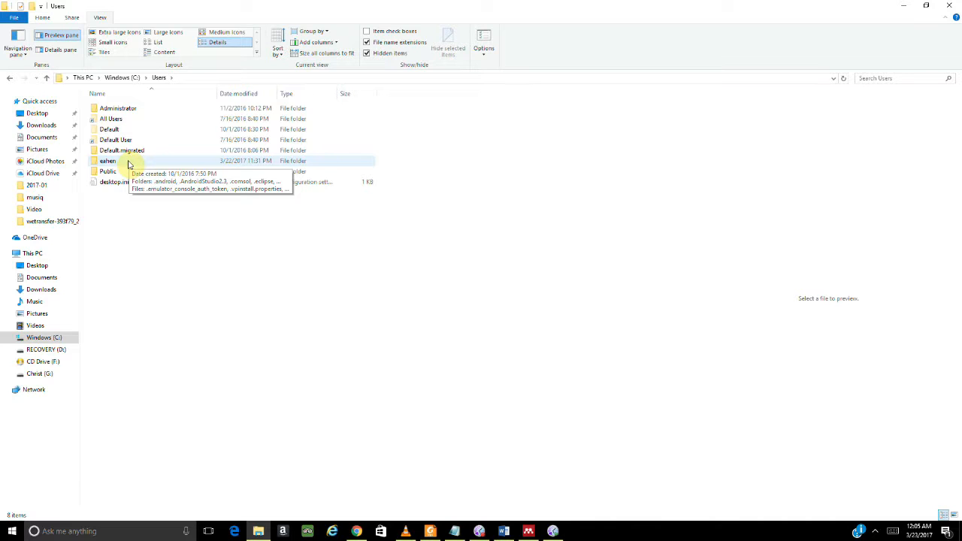
double_click(128, 162)
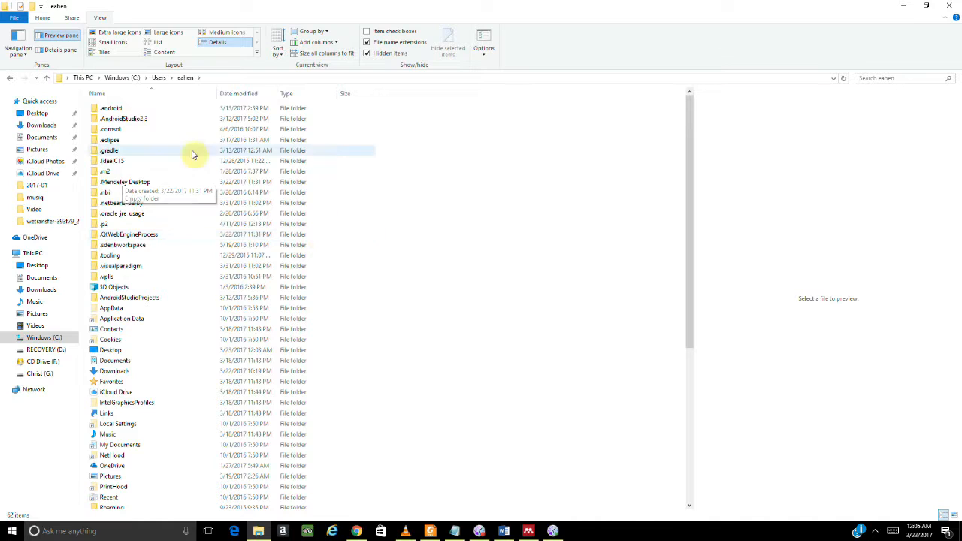
double_click(132, 310)
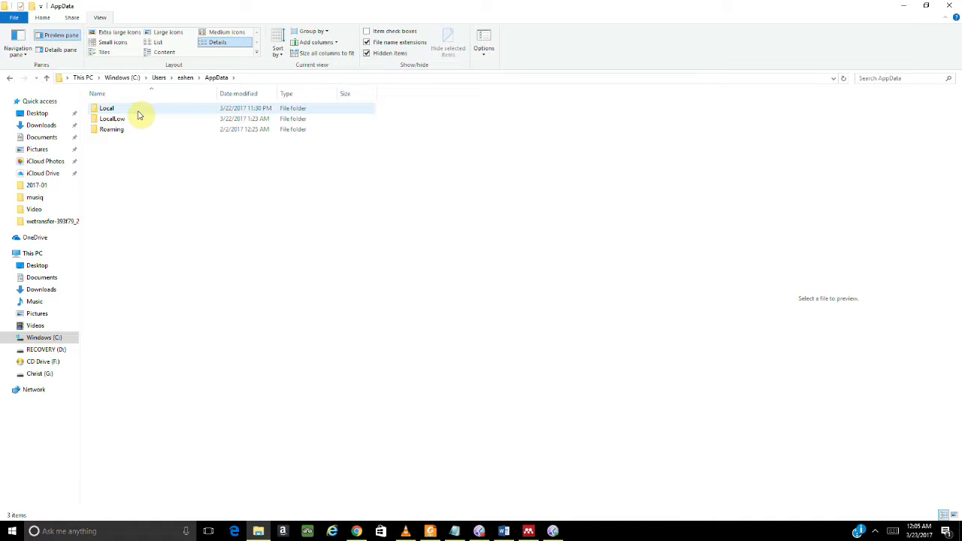
double_click(138, 115)
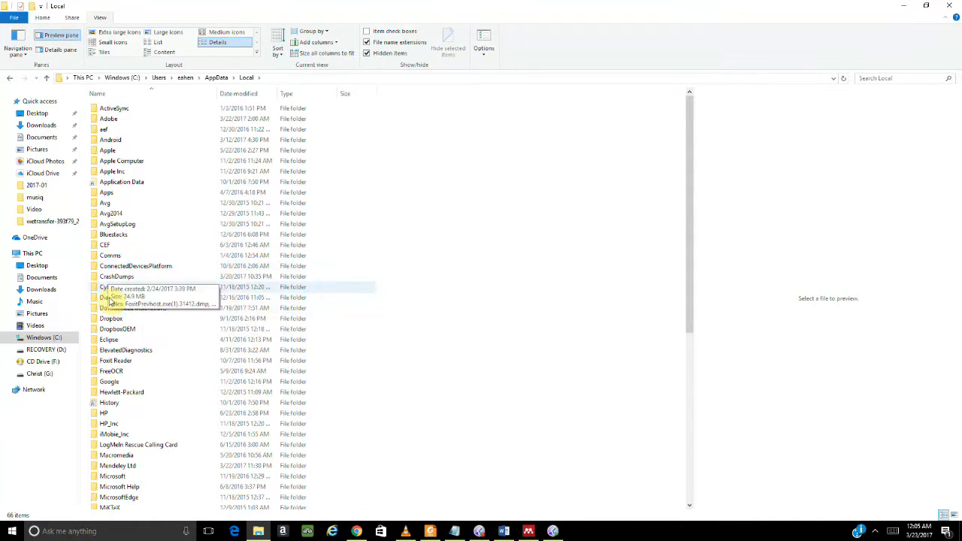
- Open the citationStyles-1.0 folder inside Mendeley Ltd\Mendeley Desktop
click(114, 361)
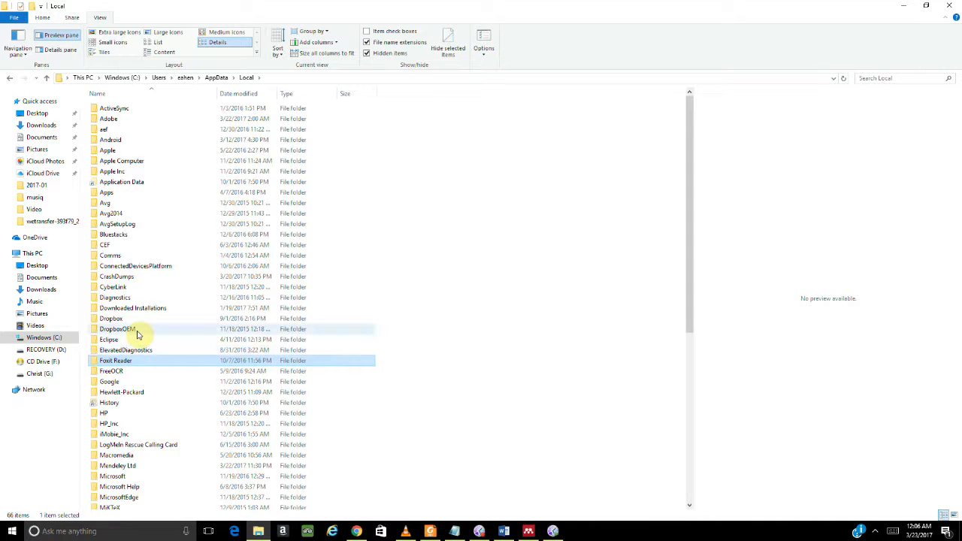
text(me)
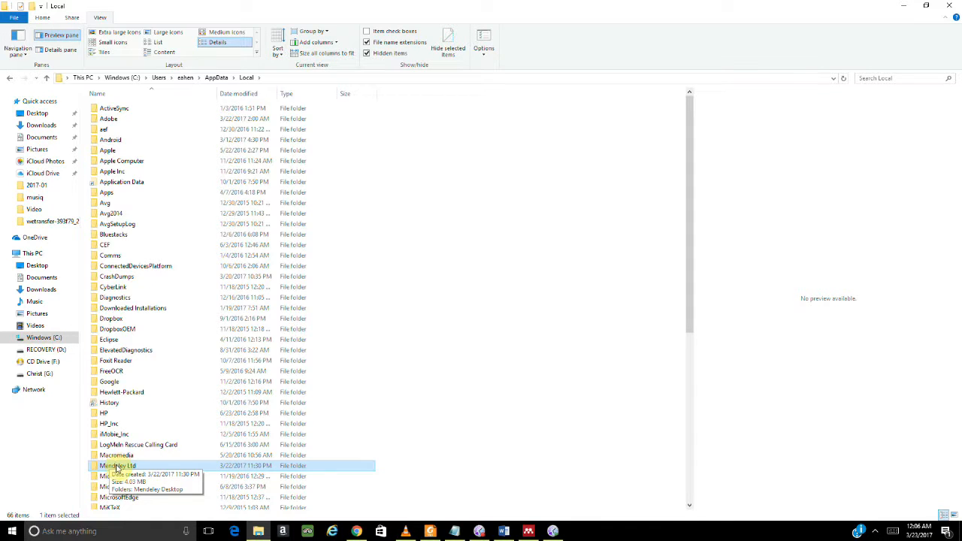
double_click(118, 467)
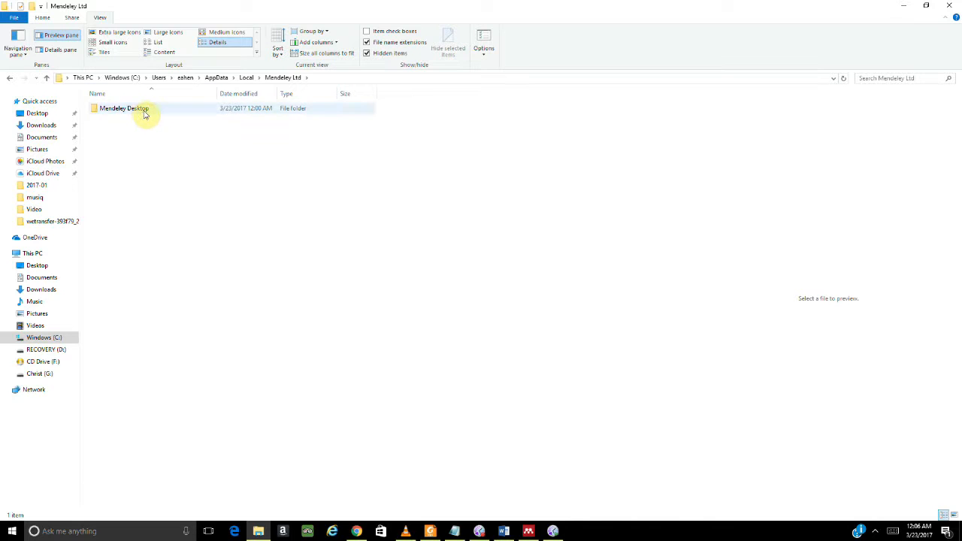
double_click(142, 113)
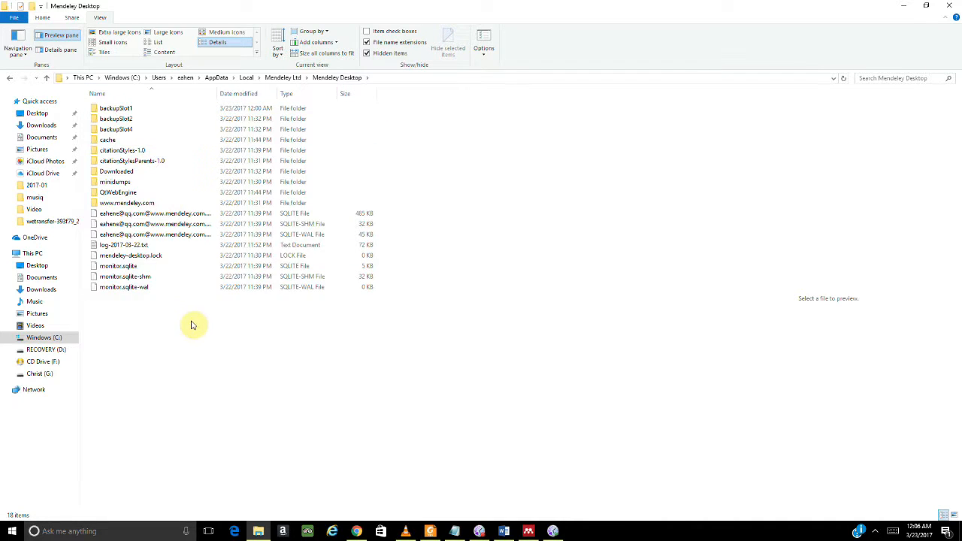
double_click(131, 152)
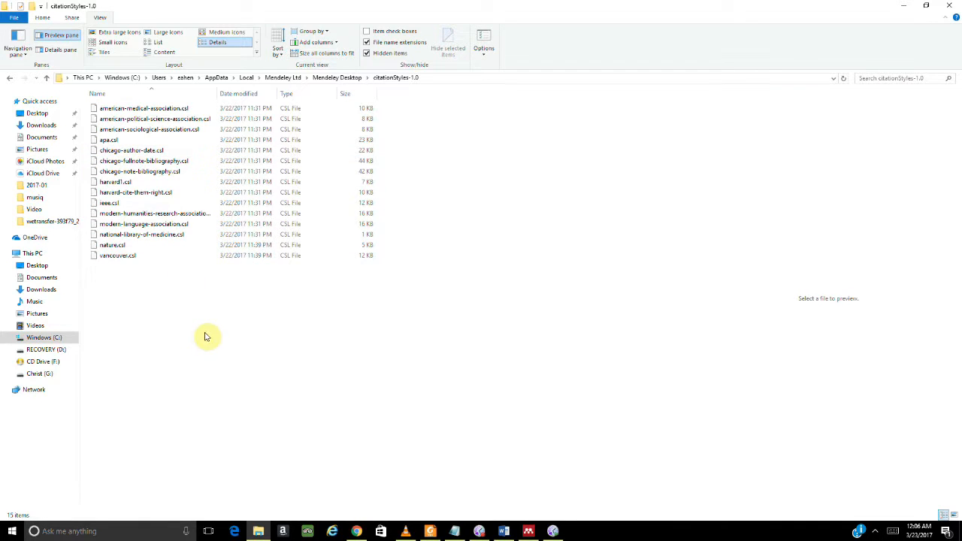
- Paste the copied ieee_uestc.csl file into the citationStyles-1.0 folder and minimize the folder window
right_click(137, 285)
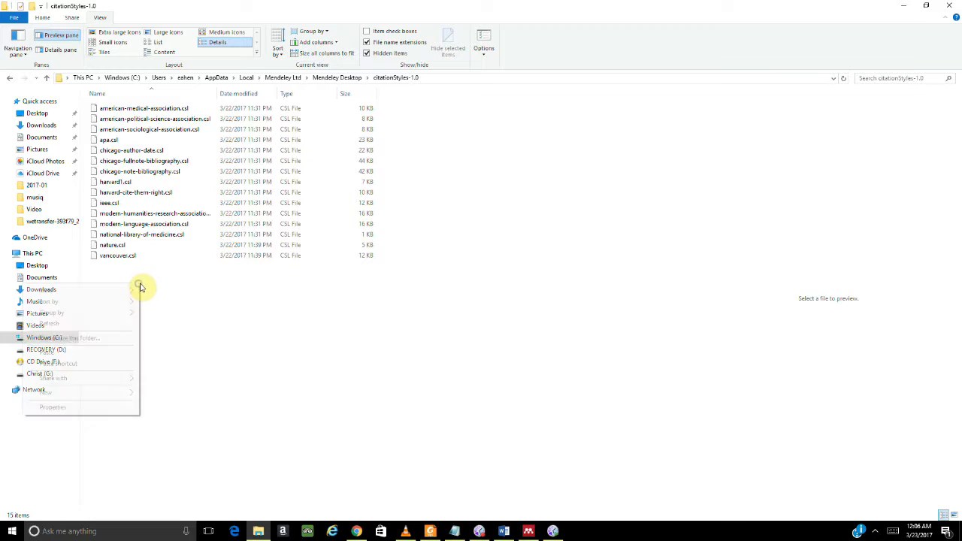
click(117, 352)
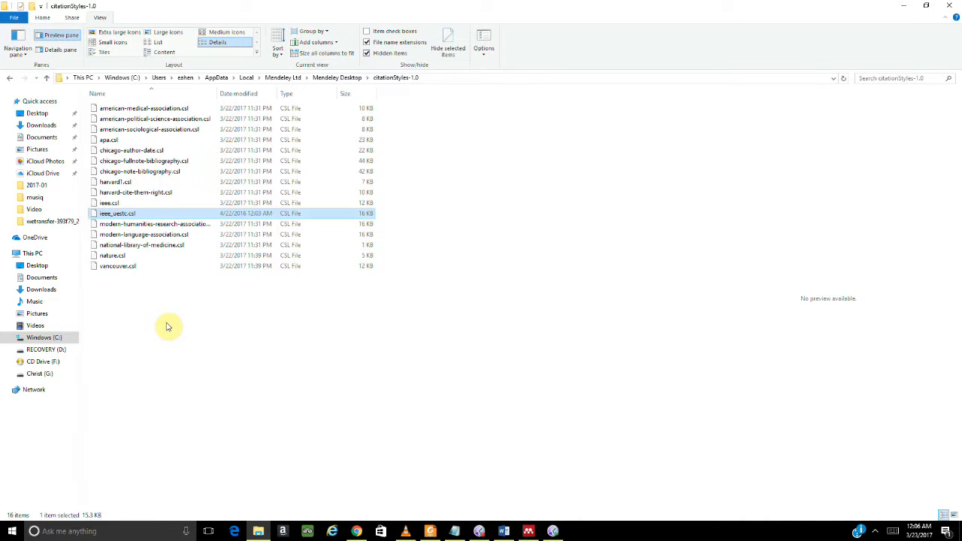
click(498, 264)
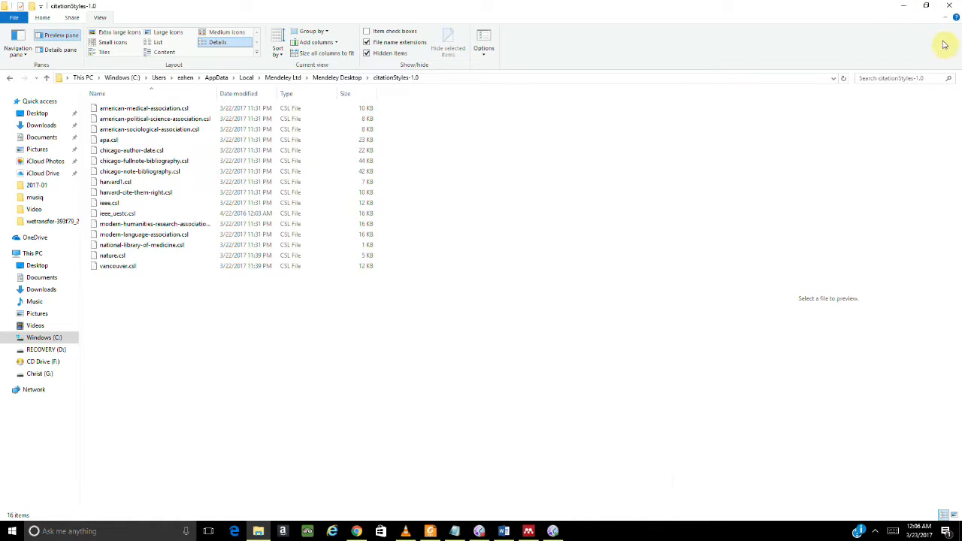
click(906, 9)
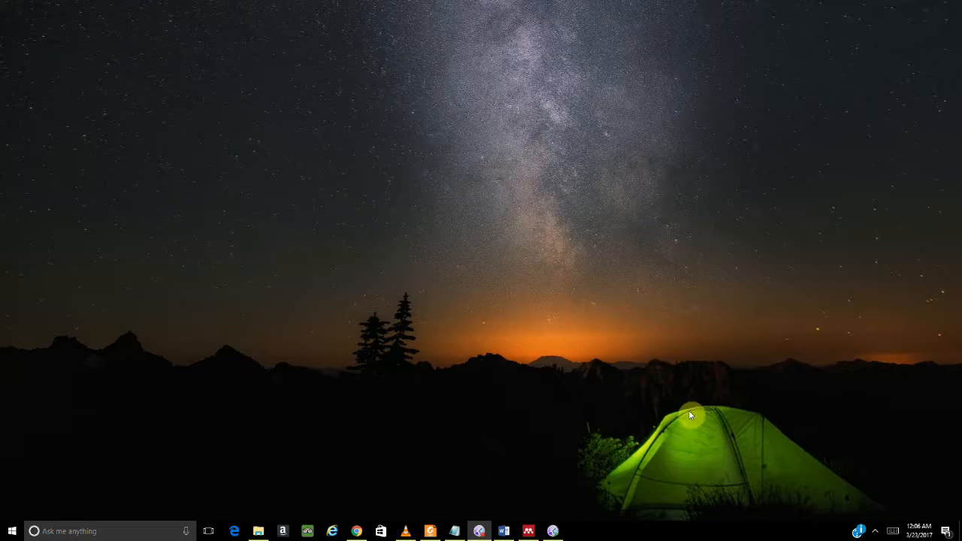
- Switch to Mendeley Desktop and check the available citation styles for the newly added style
click(528, 531)
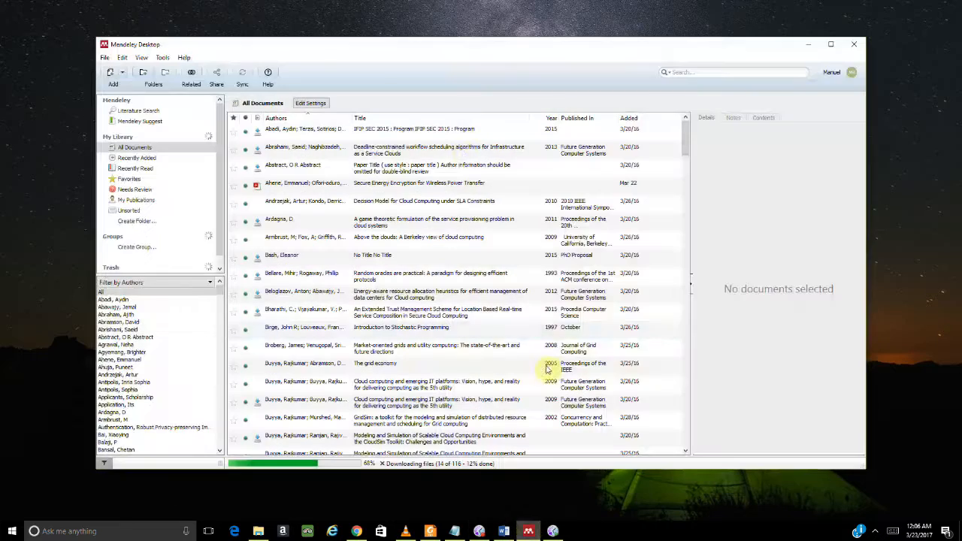
click(141, 58)
mouse_move(152, 96)
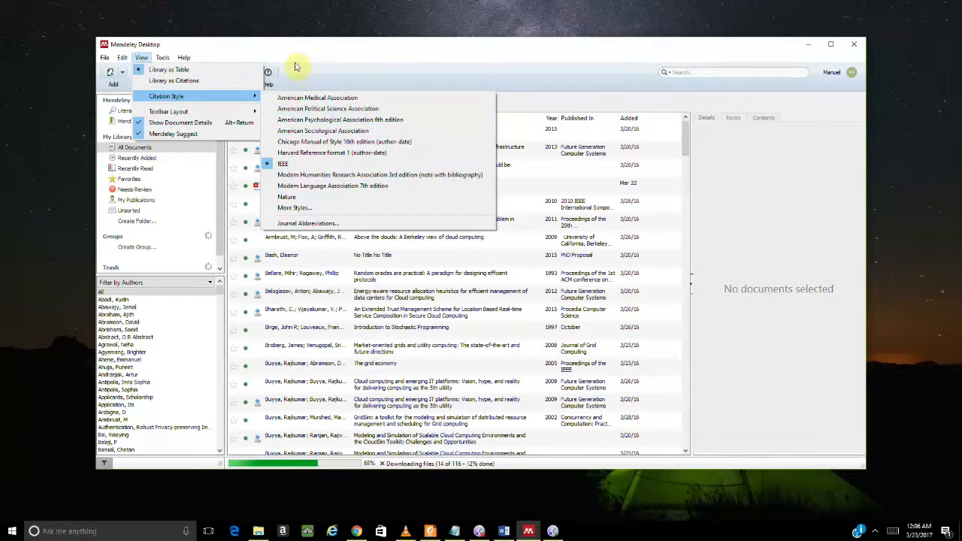
click(218, 52)
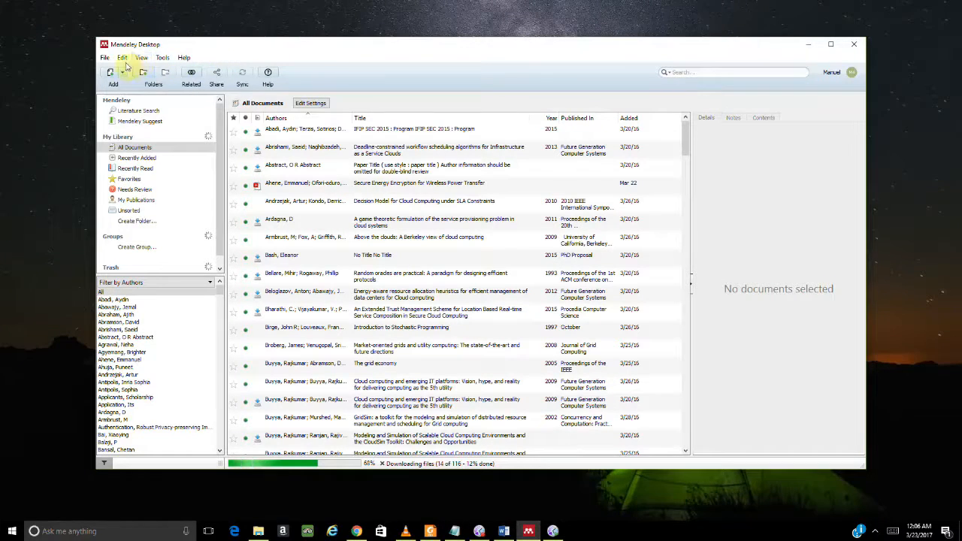
- Restart Mendeley Desktop by closing it, refreshing the desktop and launching it again from a search for "mend"
click(860, 45)
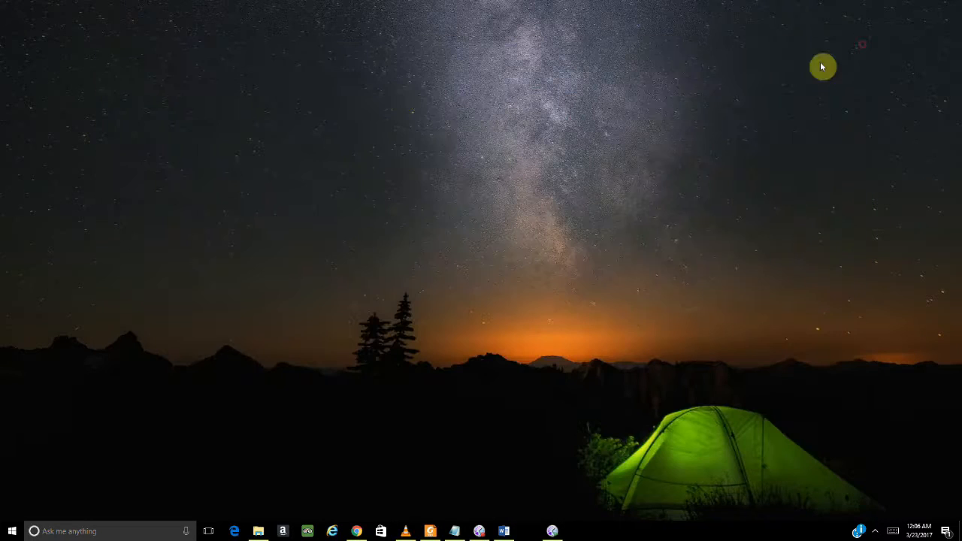
right_click(313, 122)
click(273, 153)
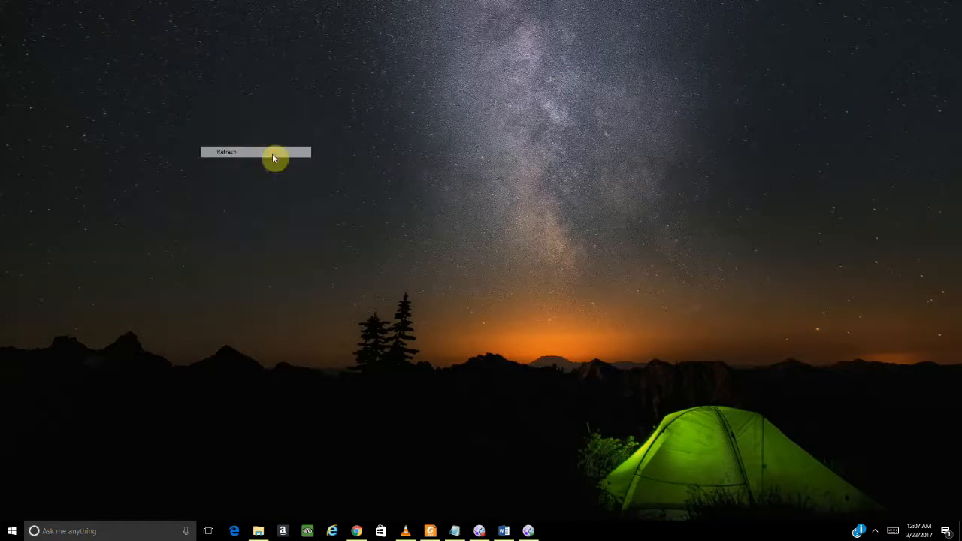
click(129, 523)
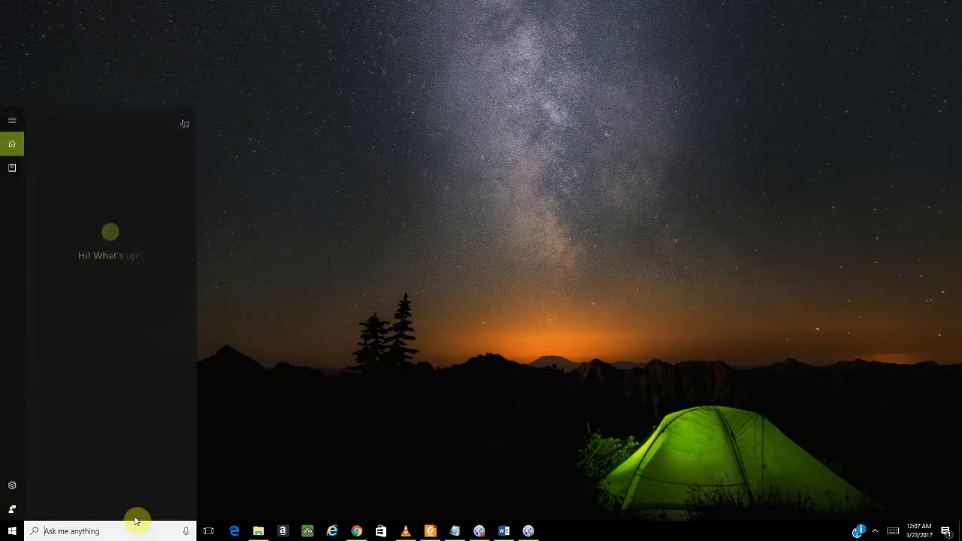
text(mend)
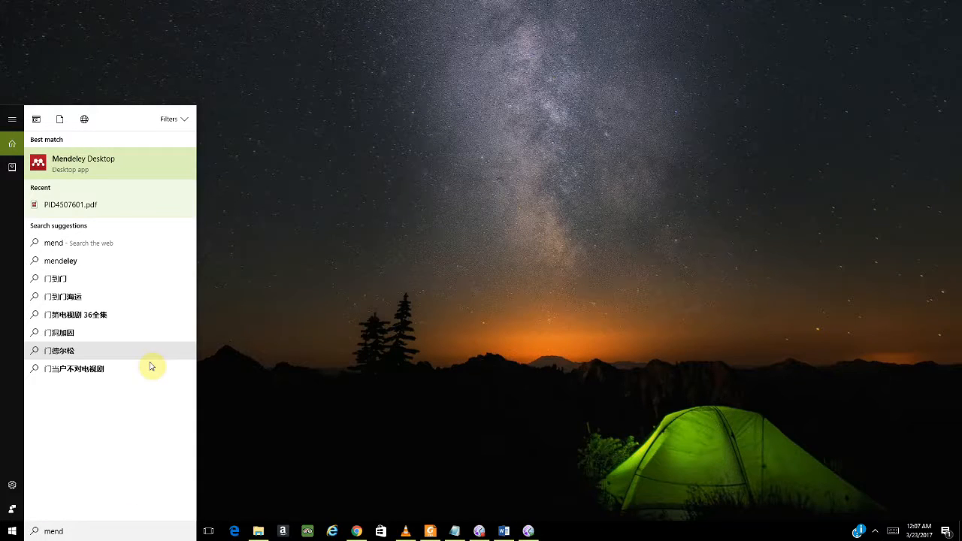
click(114, 167)
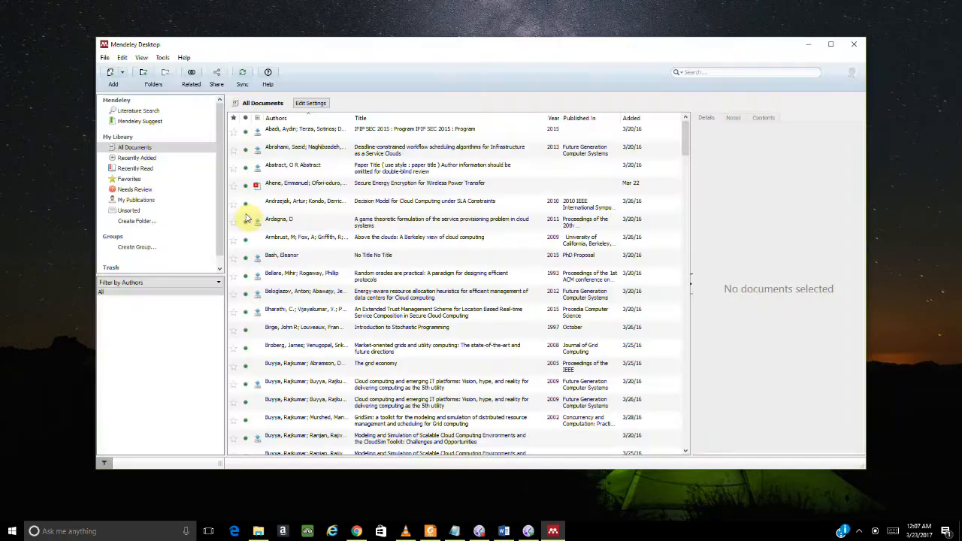
- Make the installed IEEE_uestc style the active citation style in Mendeley Desktop and close the citation styles dialog
click(142, 58)
mouse_move(169, 98)
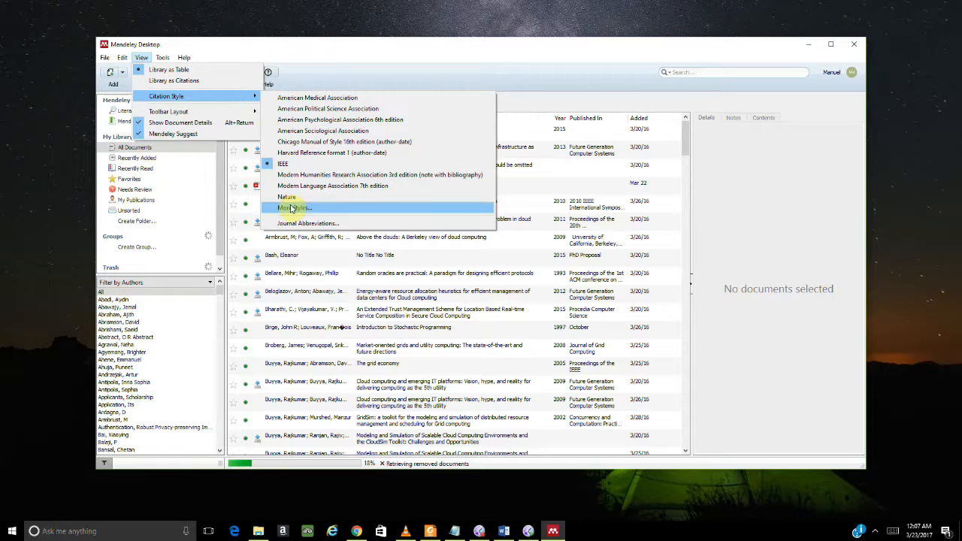
click(291, 208)
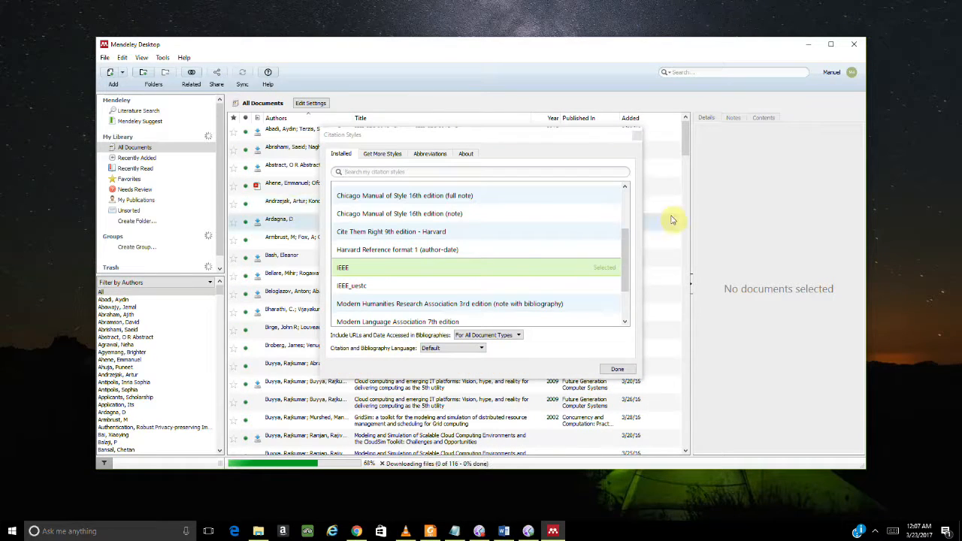
click(507, 284)
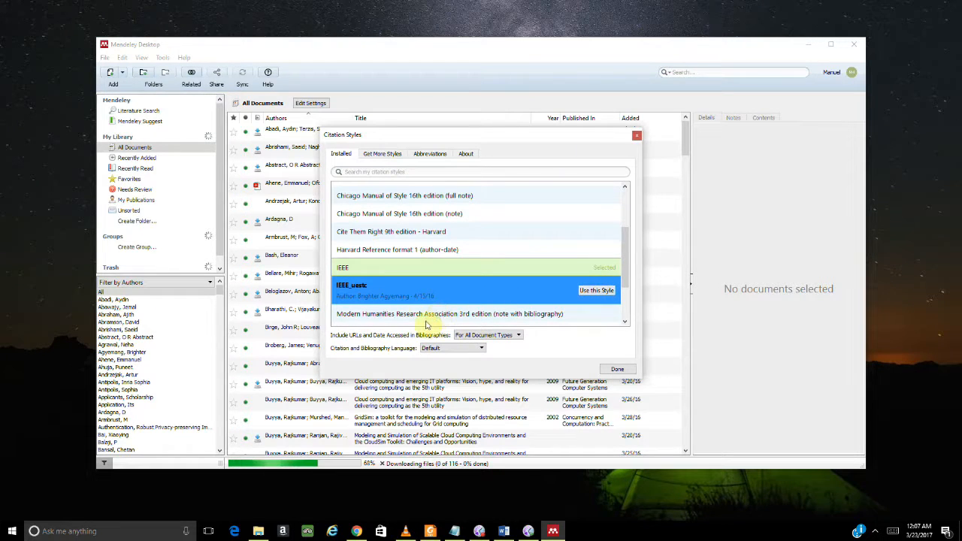
click(605, 291)
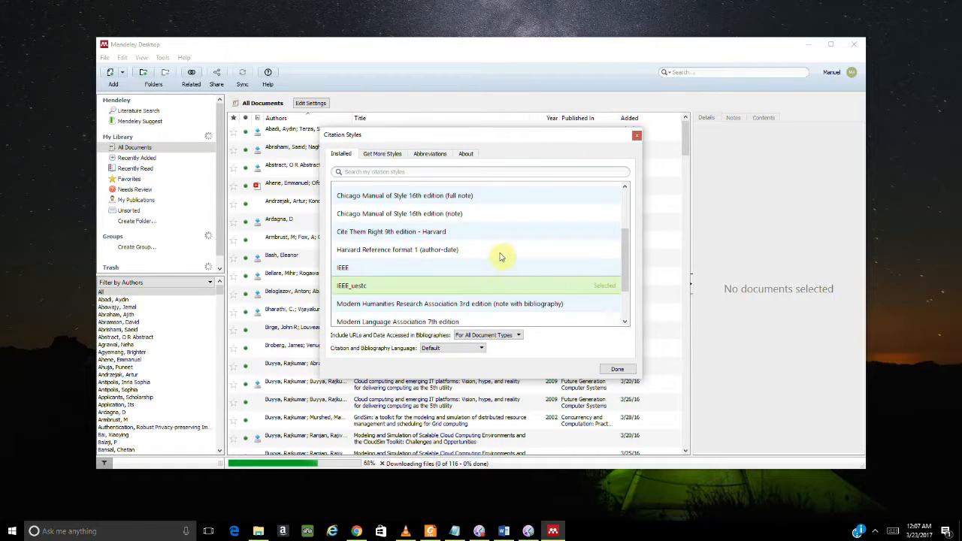
click(361, 268)
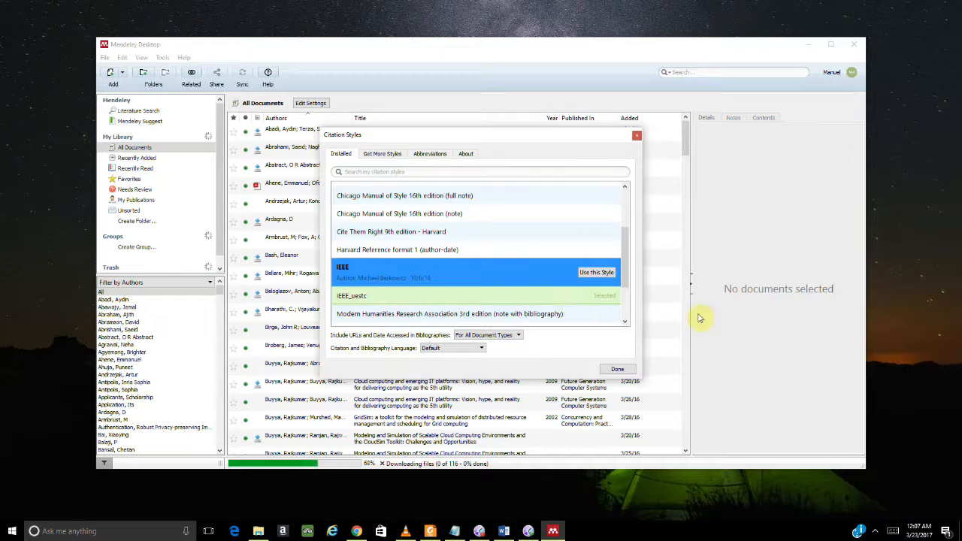
click(599, 298)
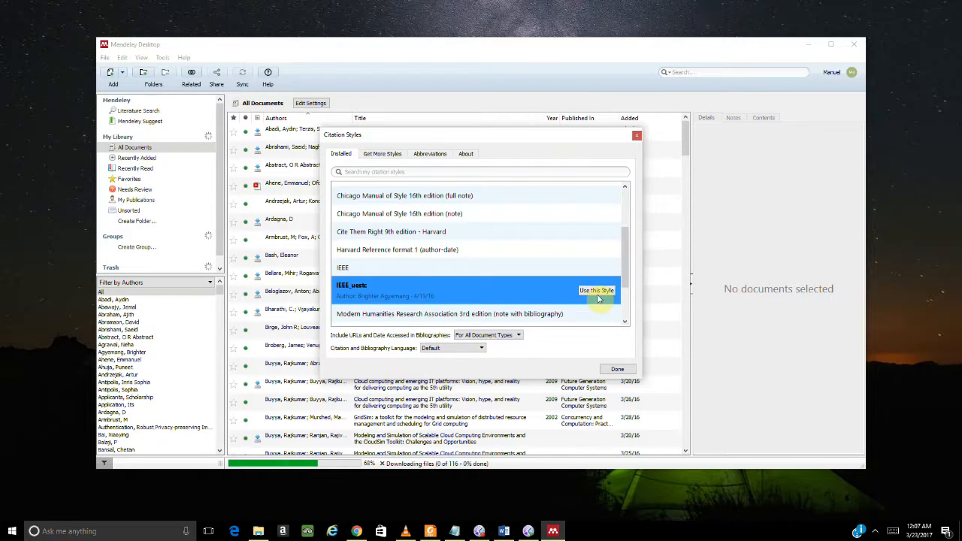
click(617, 369)
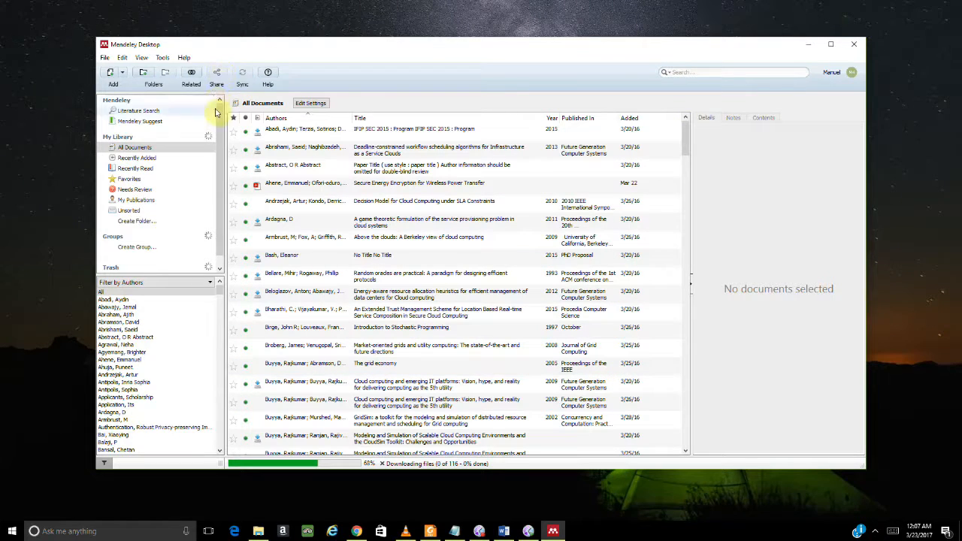
- Switch to the Word document and enter "John is here" on the empty line above the Reference heading
click(809, 45)
click(505, 530)
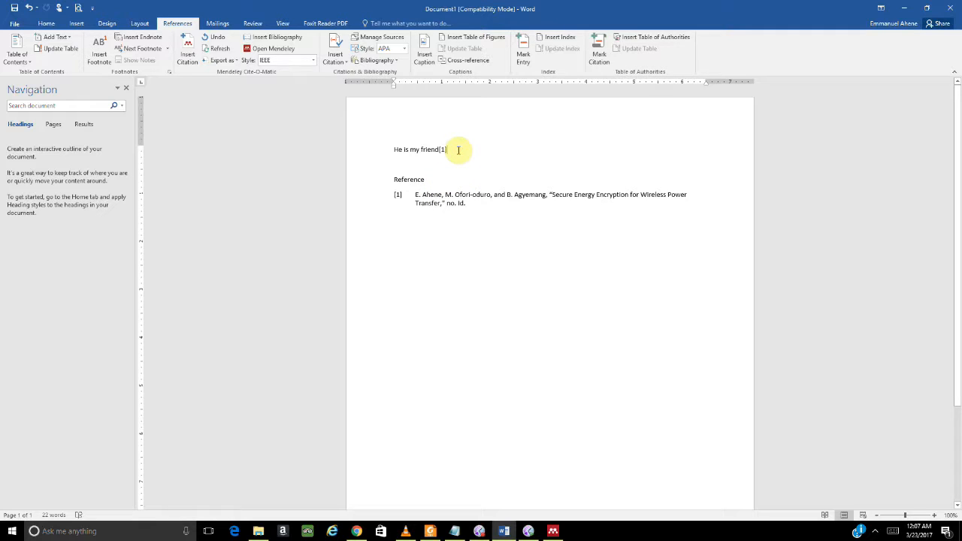
click(419, 164)
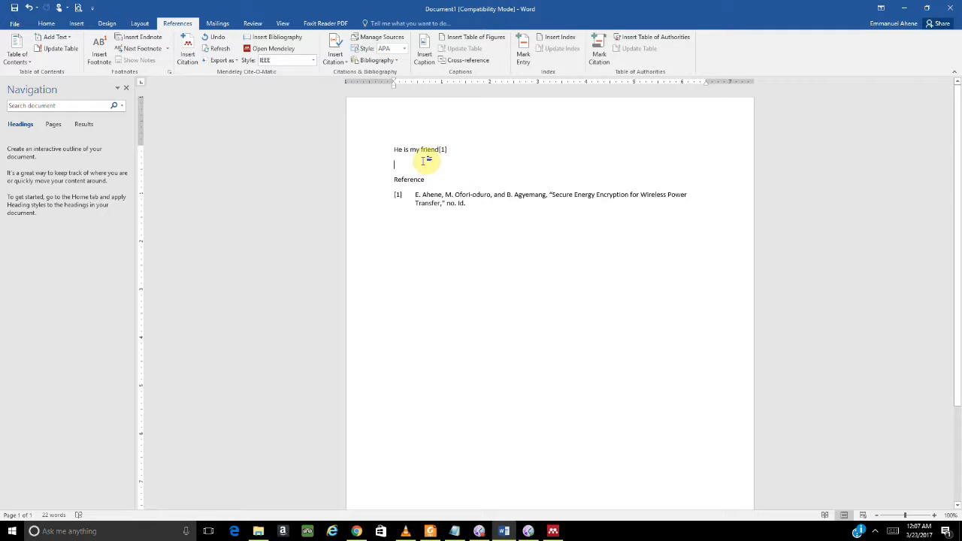
text(John is hjee)
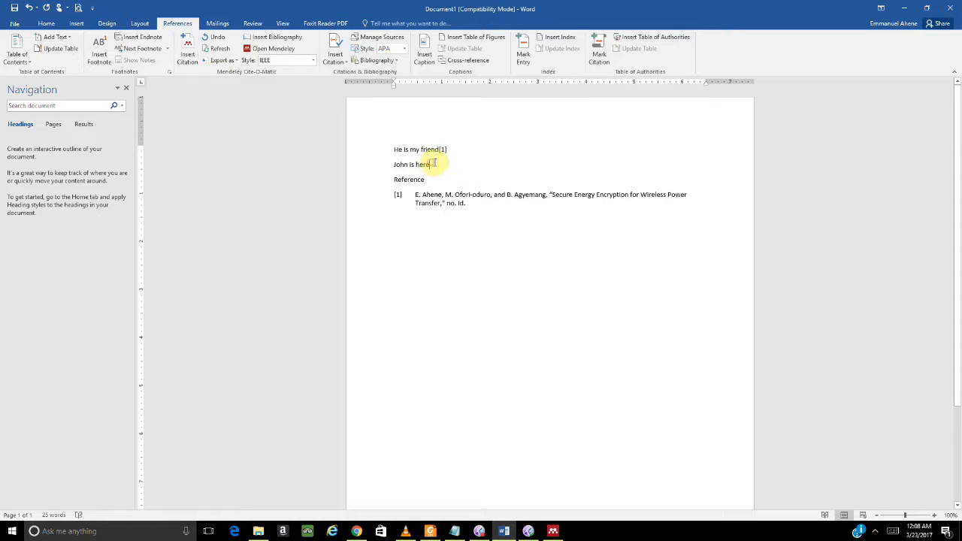
- Set the document's Mendeley citation style to the installed IEEE_uestc style
click(217, 48)
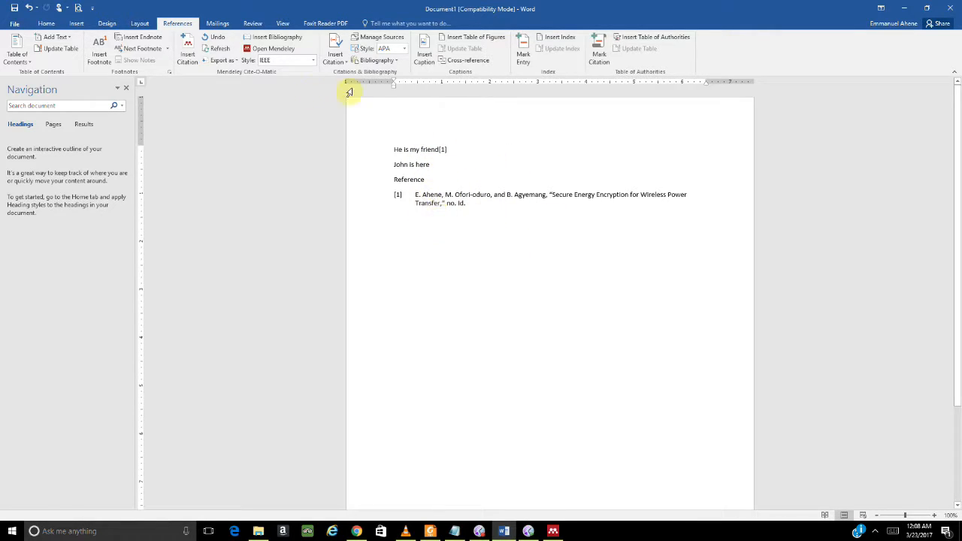
click(221, 62)
click(311, 60)
click(314, 60)
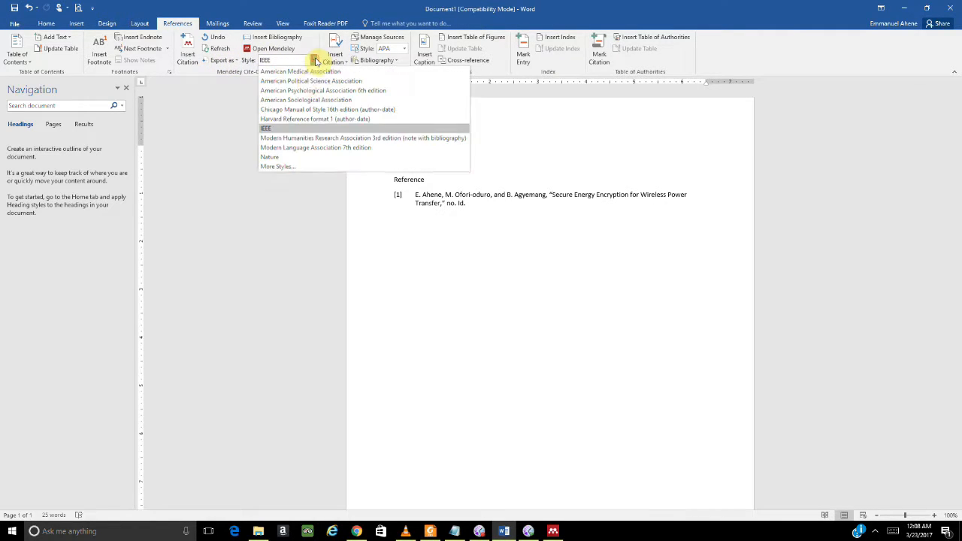
click(307, 167)
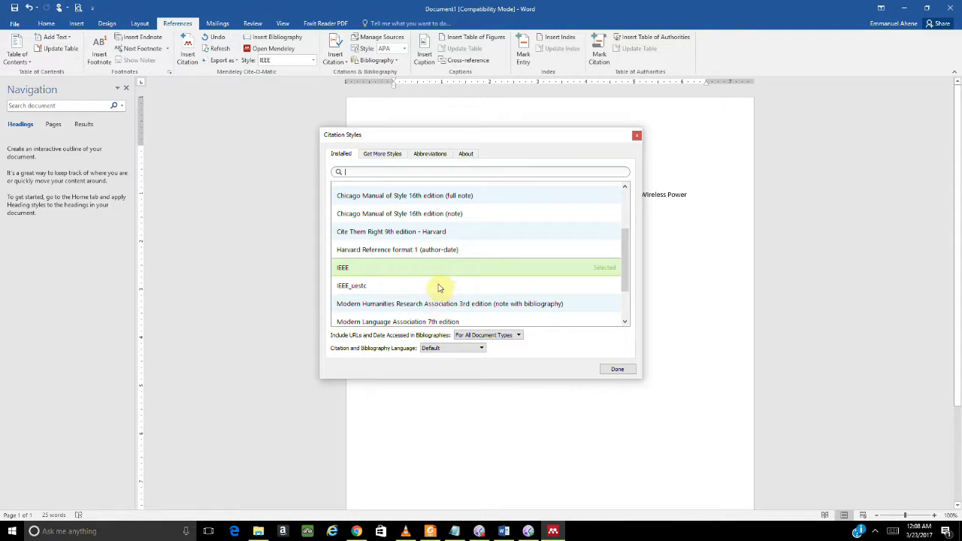
click(439, 287)
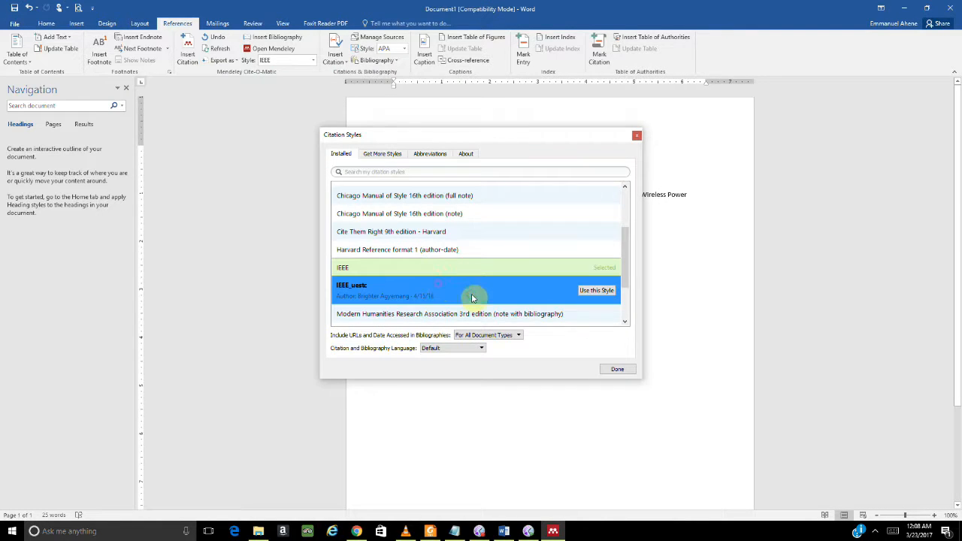
click(582, 293)
click(624, 371)
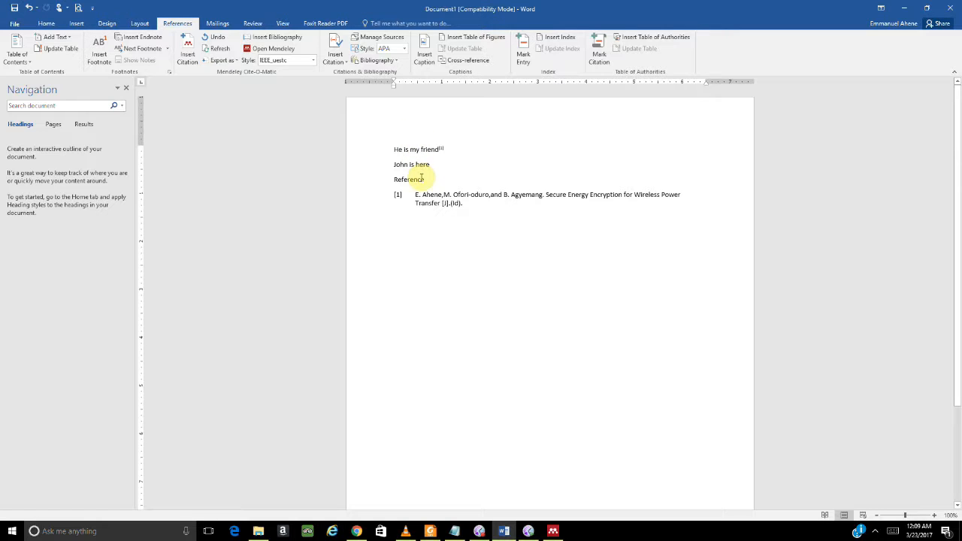
- Search the library by author and cite "An incentive-based heuristic job scheduling algorithm for utility grids" after "John is here"
click(187, 56)
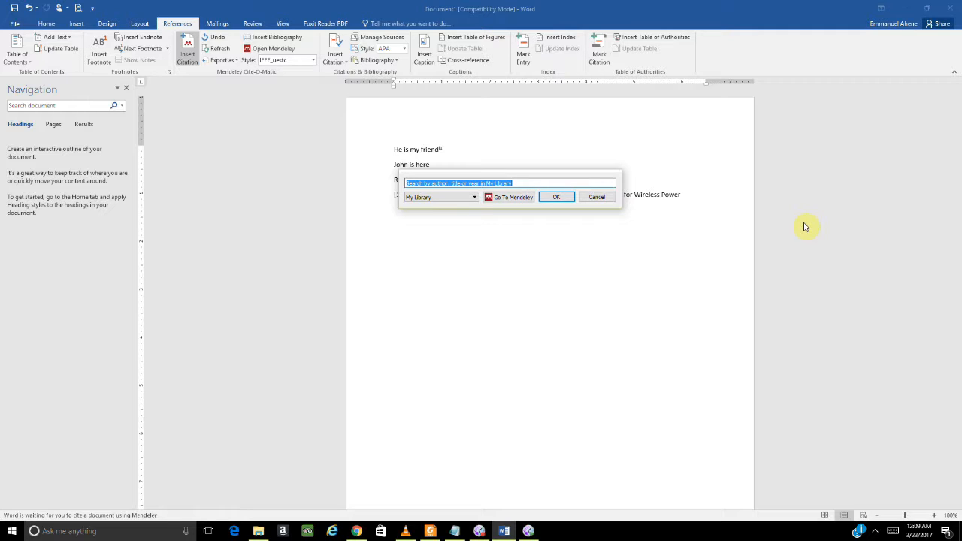
text(heya)
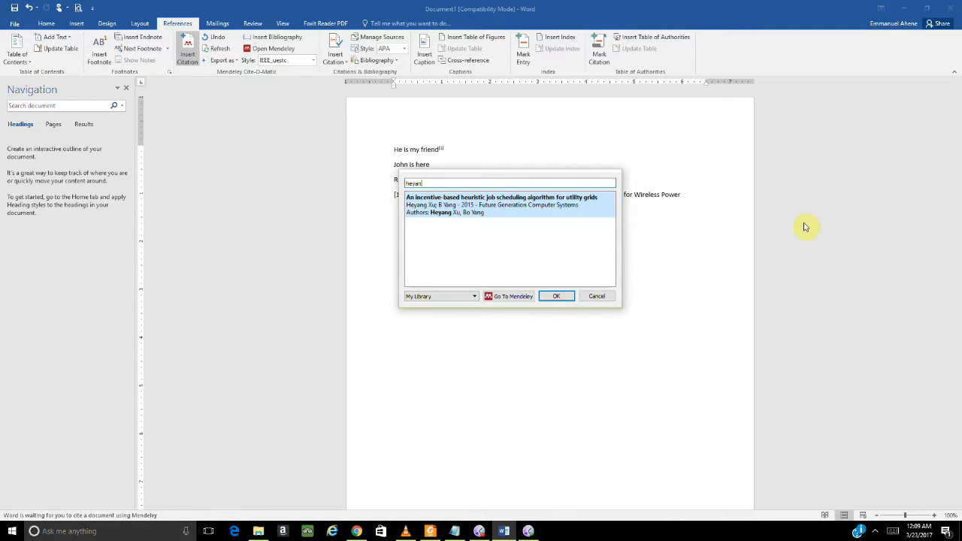
text(n)
click(481, 207)
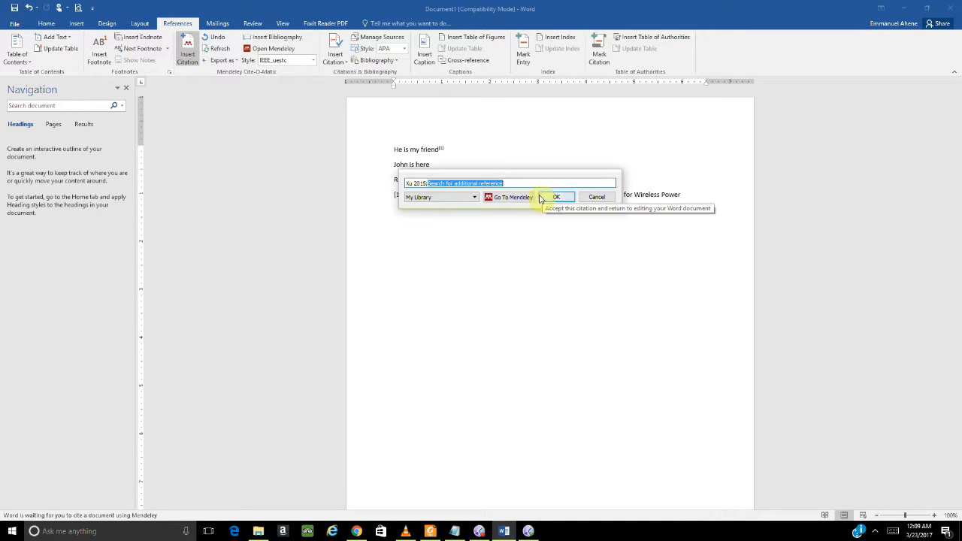
drag(541, 187, 369, 189)
key(BackSpace)
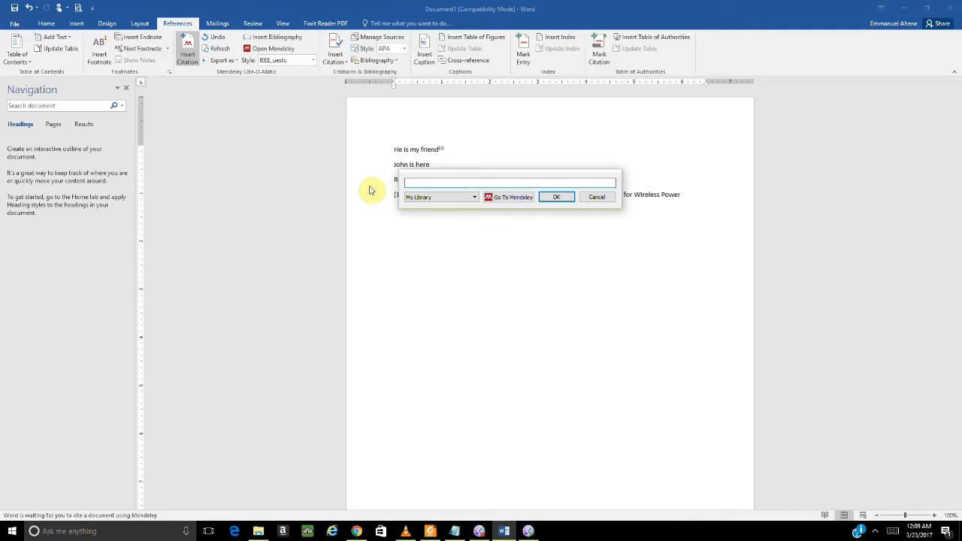
text(ey)
key(BackSpace)
text(hey)
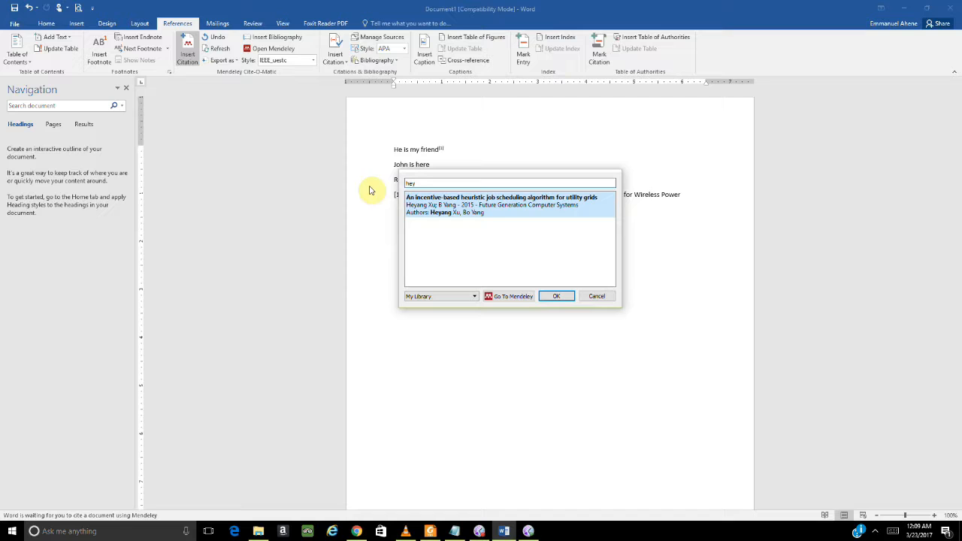
click(474, 208)
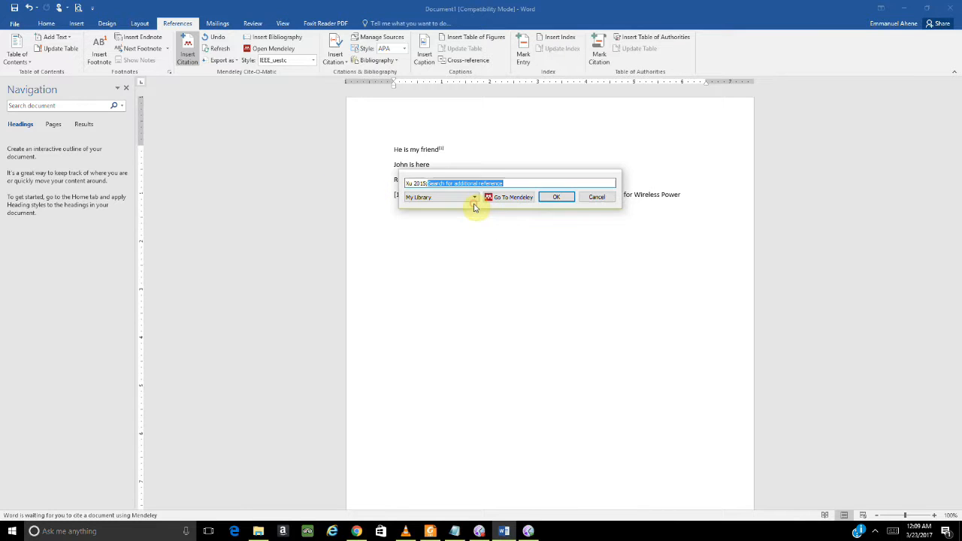
click(552, 198)
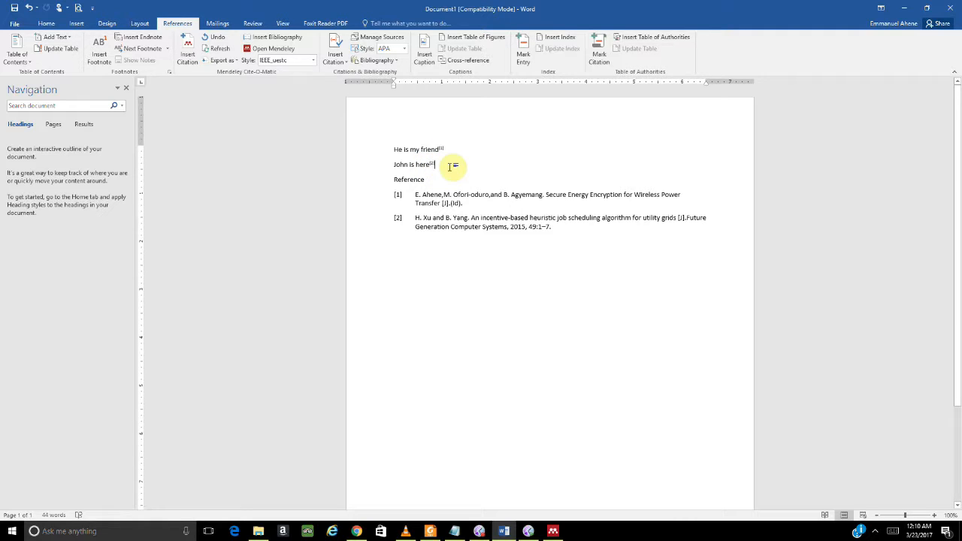
- Add a further Mendeley citation after "John is here" for "Performance evaluation of cloud service considering fault recovery"
click(188, 47)
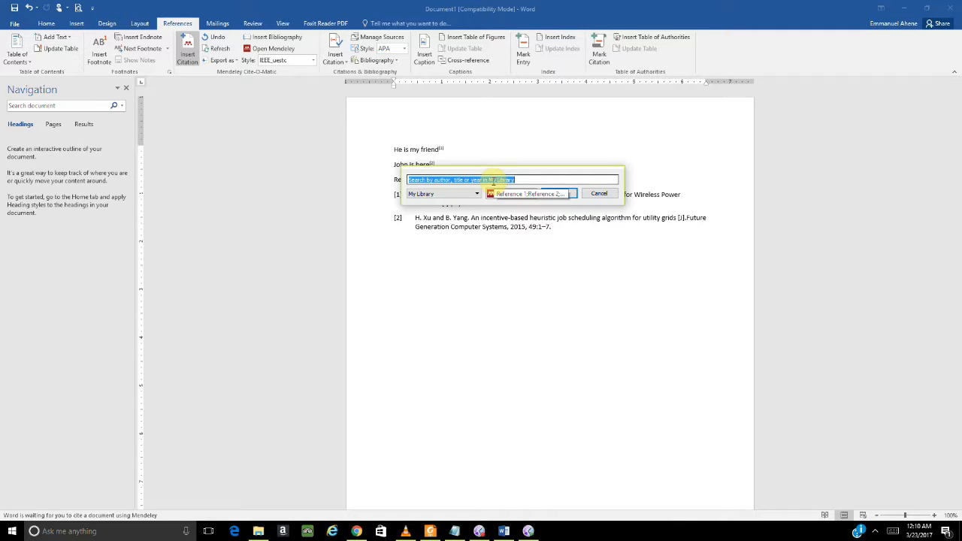
text(yang)
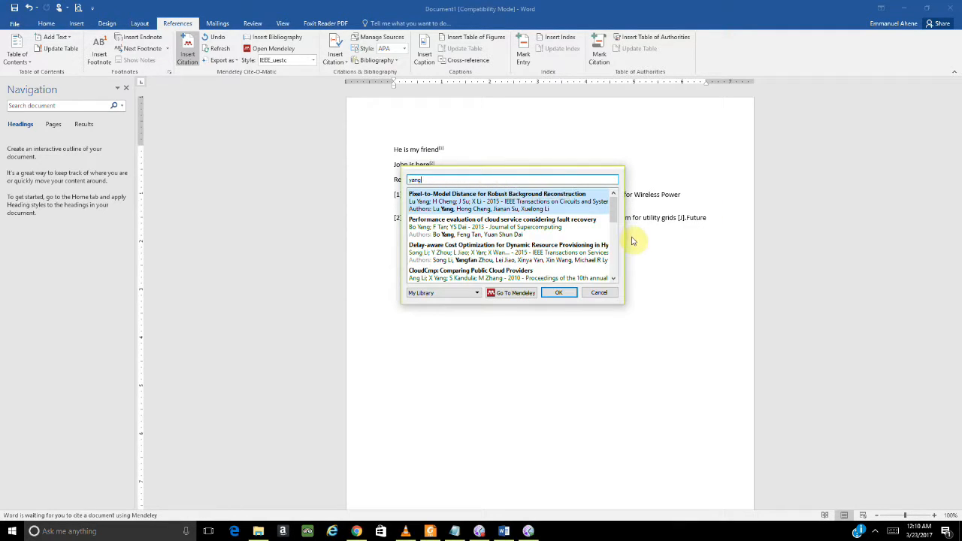
click(495, 227)
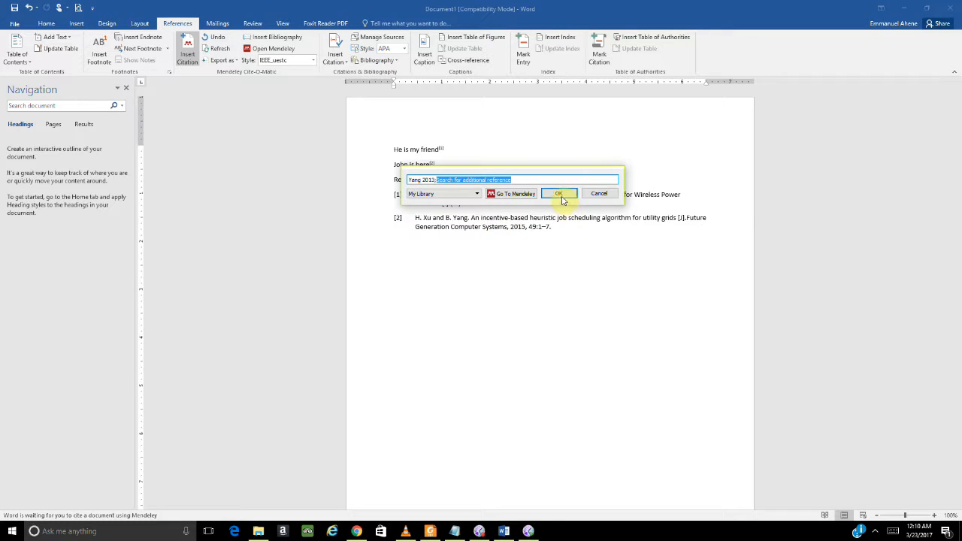
click(560, 194)
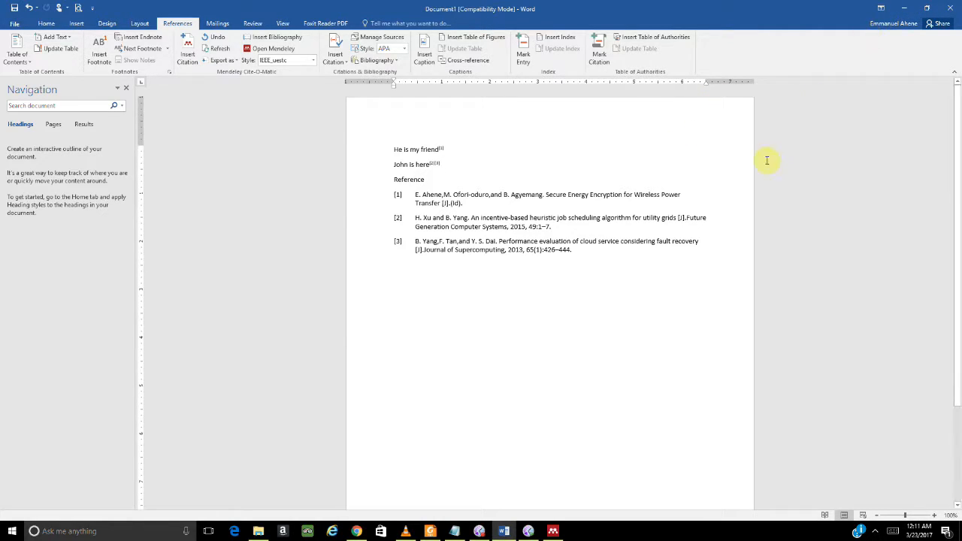
- Switch to Mendeley Desktop and start a manual library entry with the document type Book
click(904, 7)
click(556, 528)
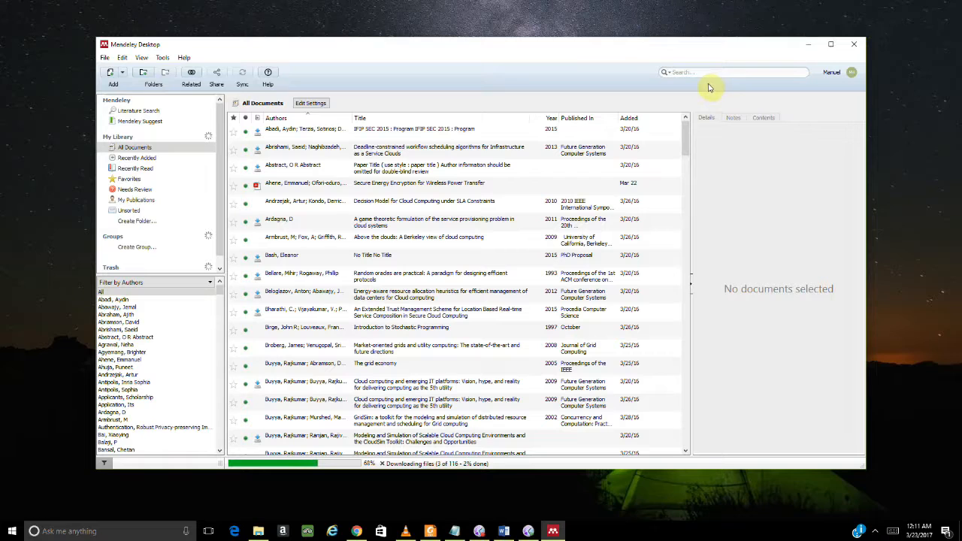
click(676, 72)
click(105, 58)
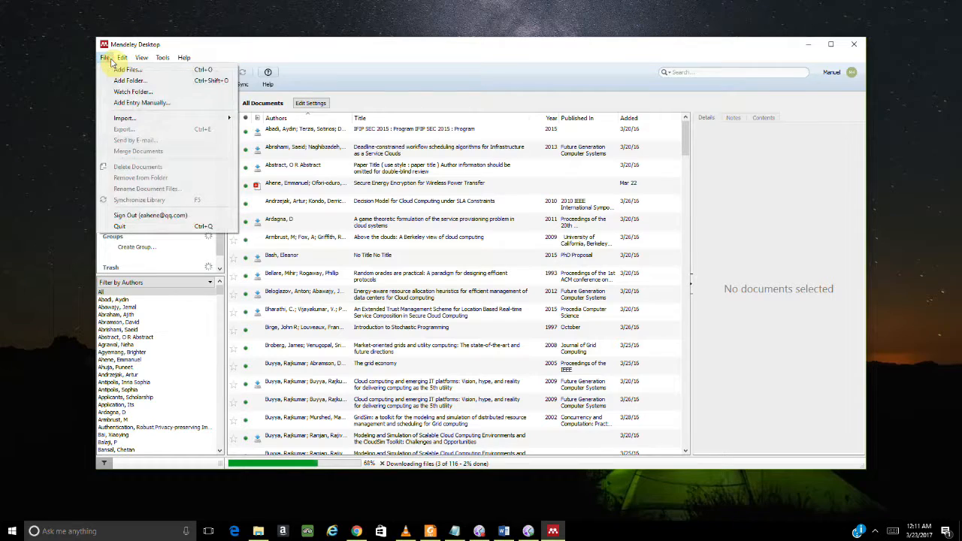
click(124, 102)
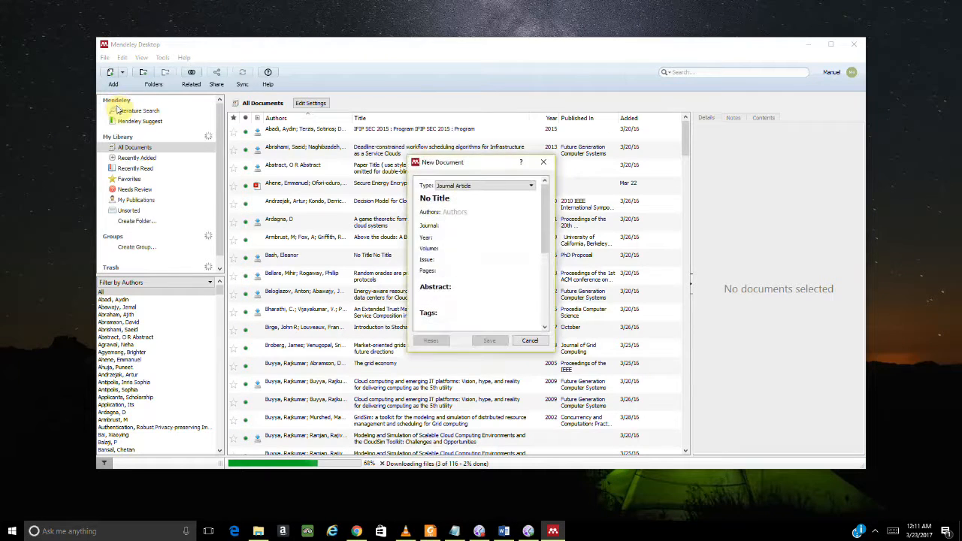
click(529, 188)
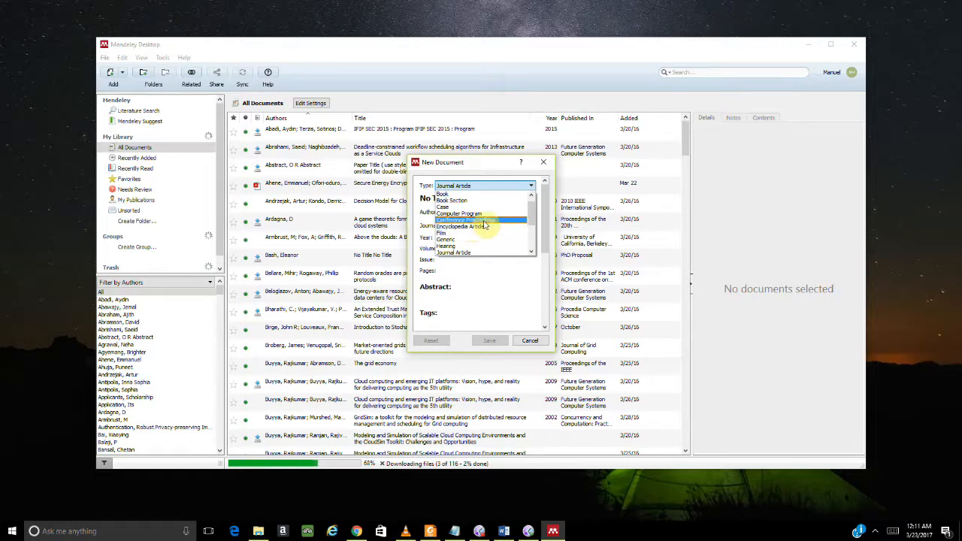
mouse_move(531, 212)
mouse_down()
mouse_move(529, 239)
mouse_move(532, 216)
mouse_up()
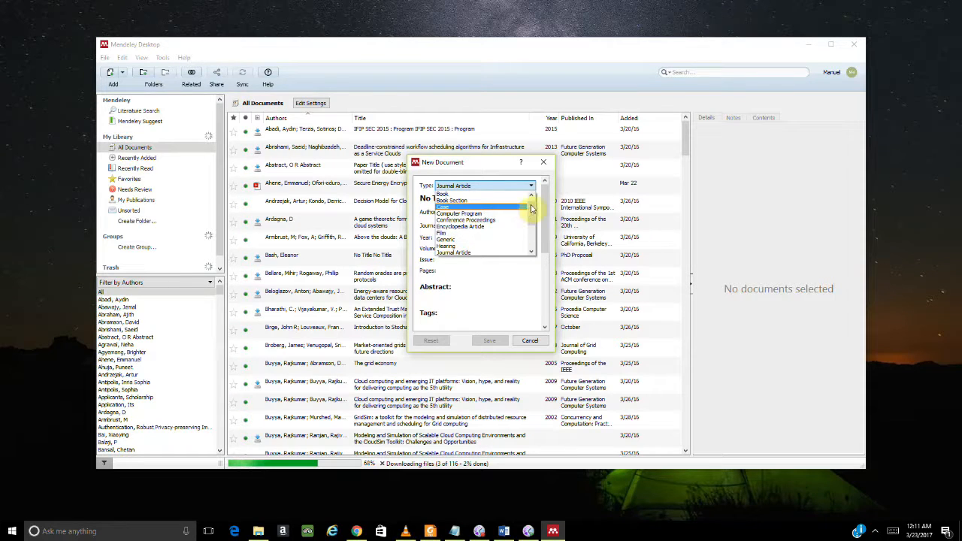
drag(530, 209, 518, 201)
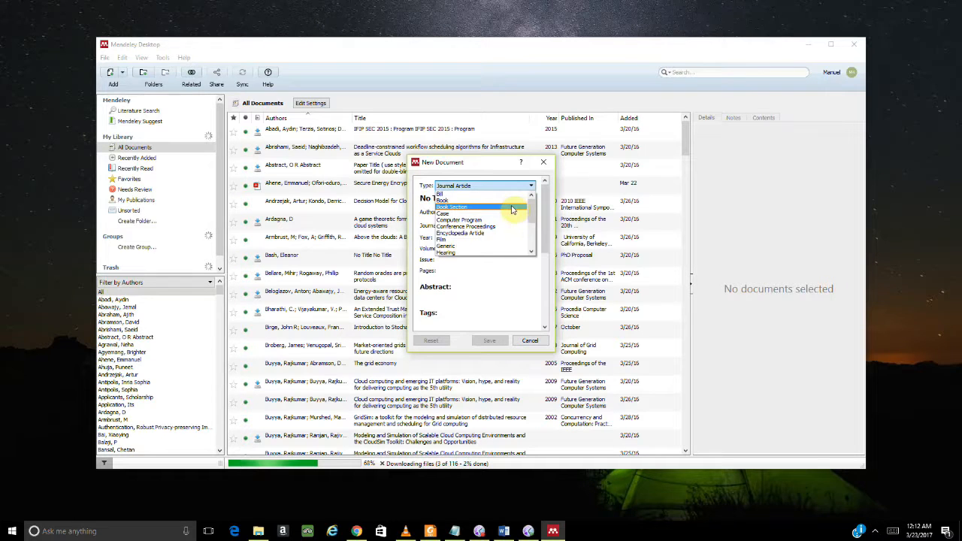
click(503, 200)
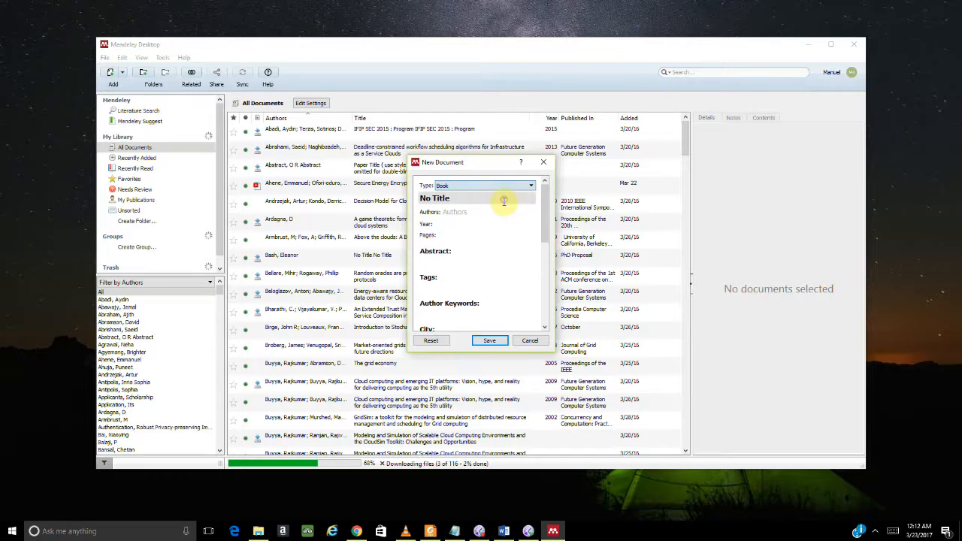
- Title the new book entry "his friend" and enter the author's name
click(462, 196)
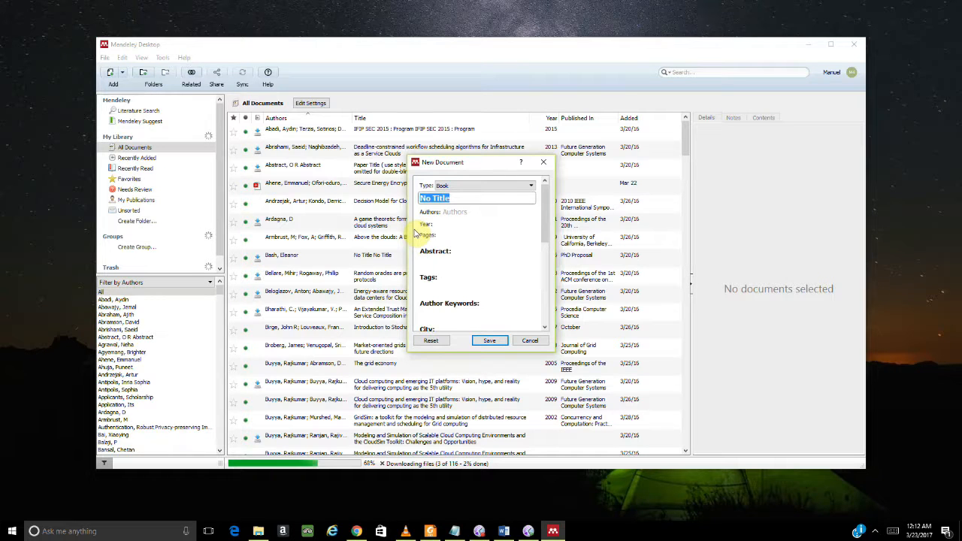
text(his friend)
click(432, 199)
click(454, 213)
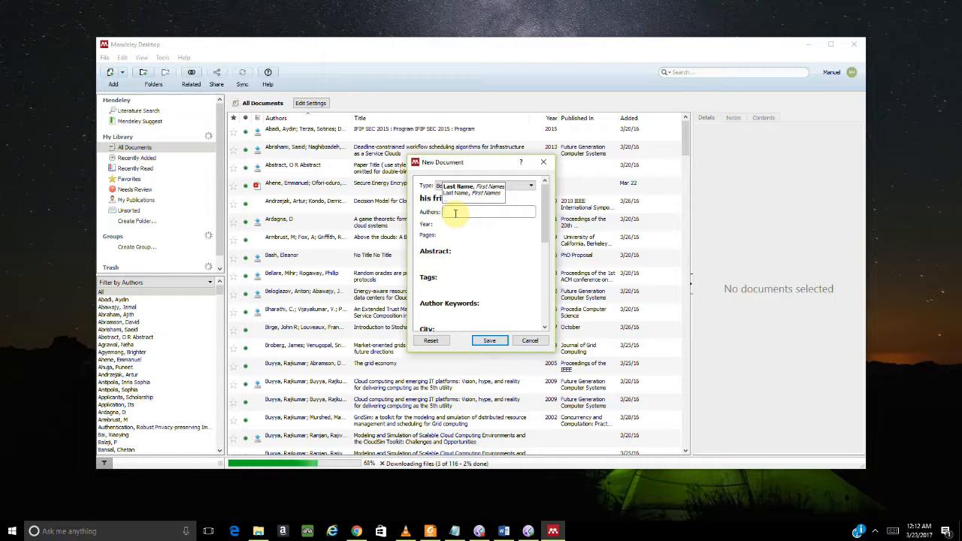
text(Fran)
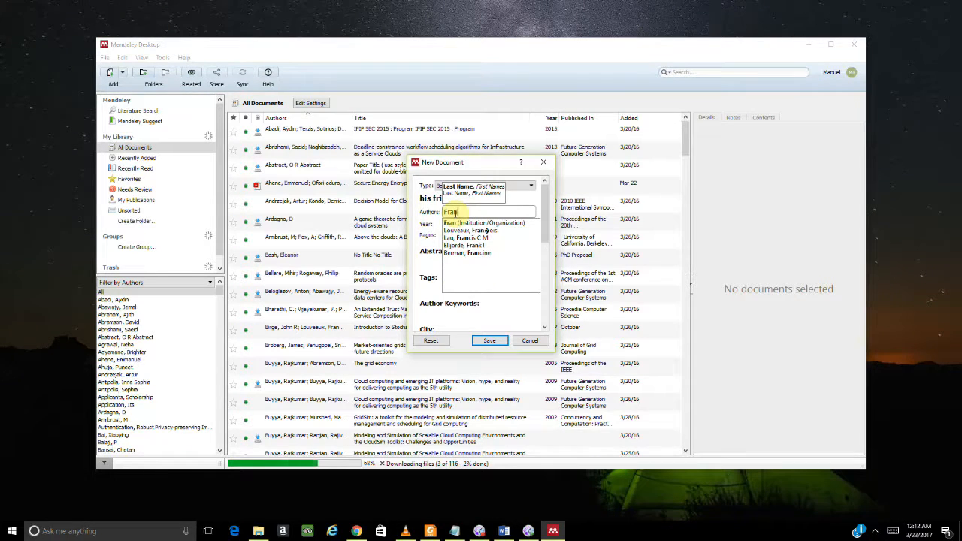
text(cis)
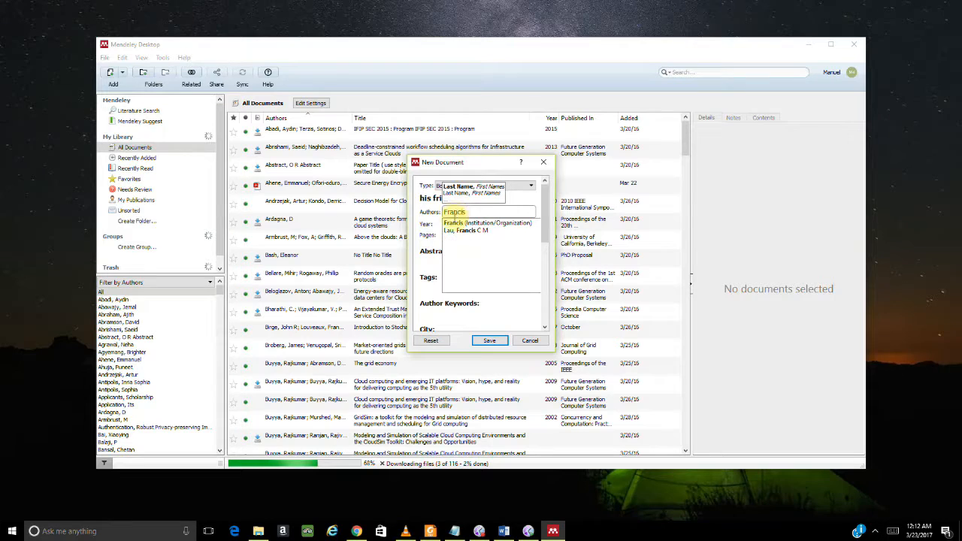
click(431, 236)
- Set the book entry's year to 2017 and its pages to 1-500
click(450, 224)
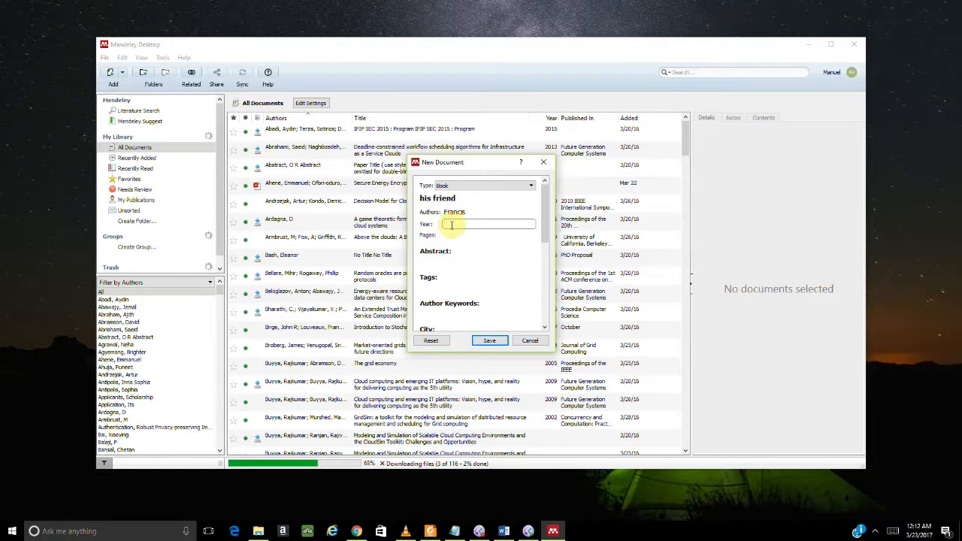
text(2017)
click(467, 250)
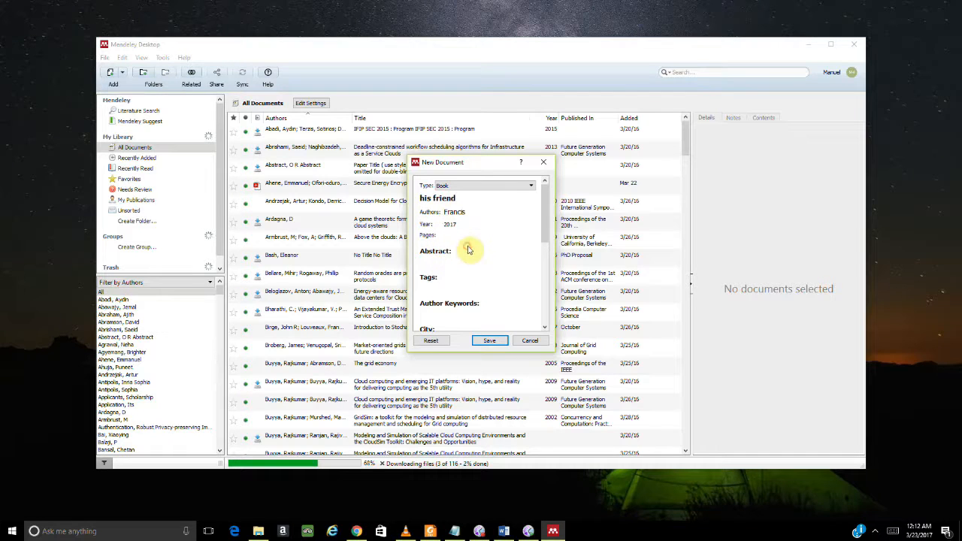
click(449, 235)
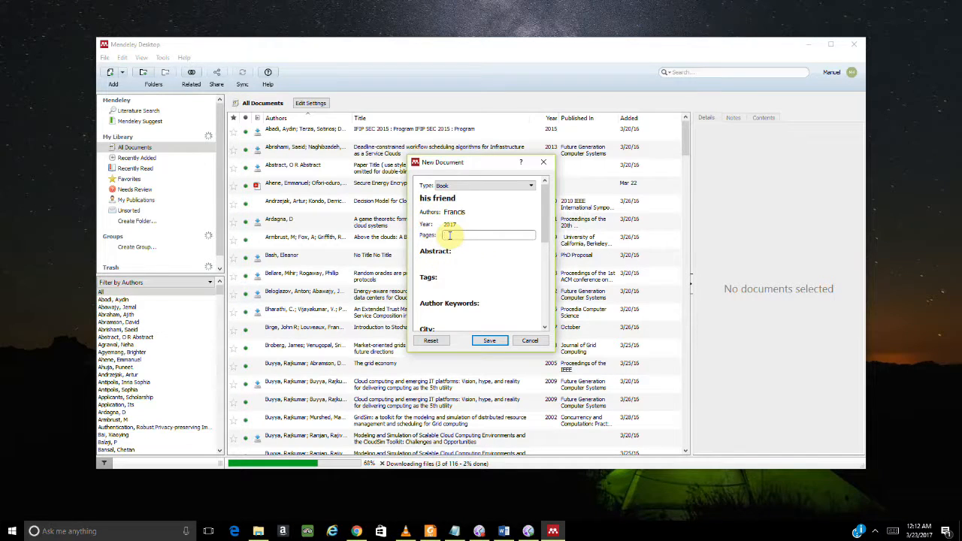
text(1-100)
click(484, 256)
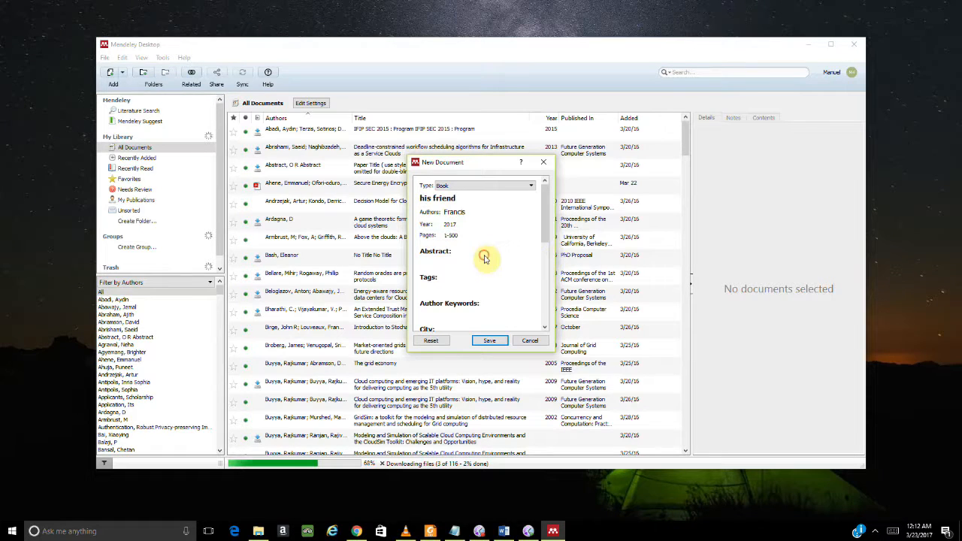
drag(547, 216, 539, 309)
click(426, 230)
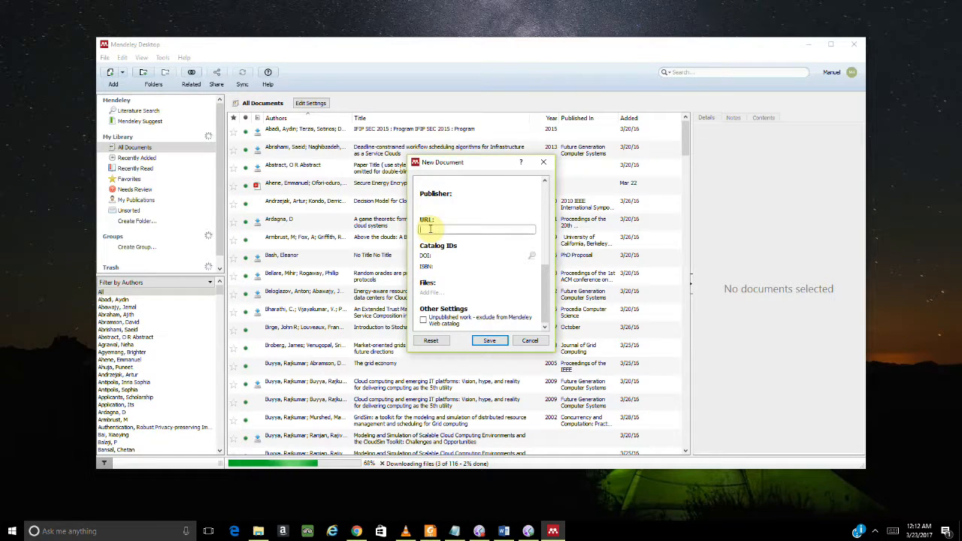
click(441, 230)
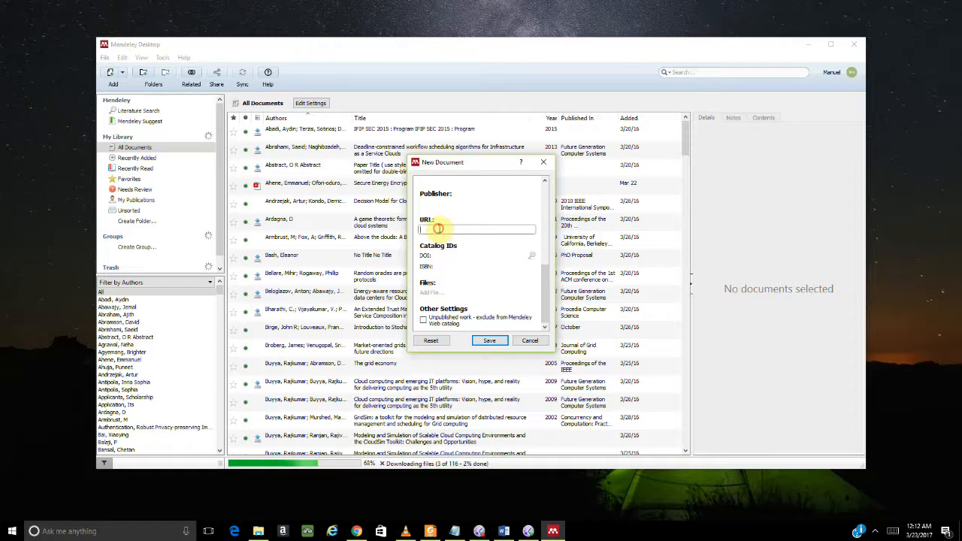
text(www.ea)
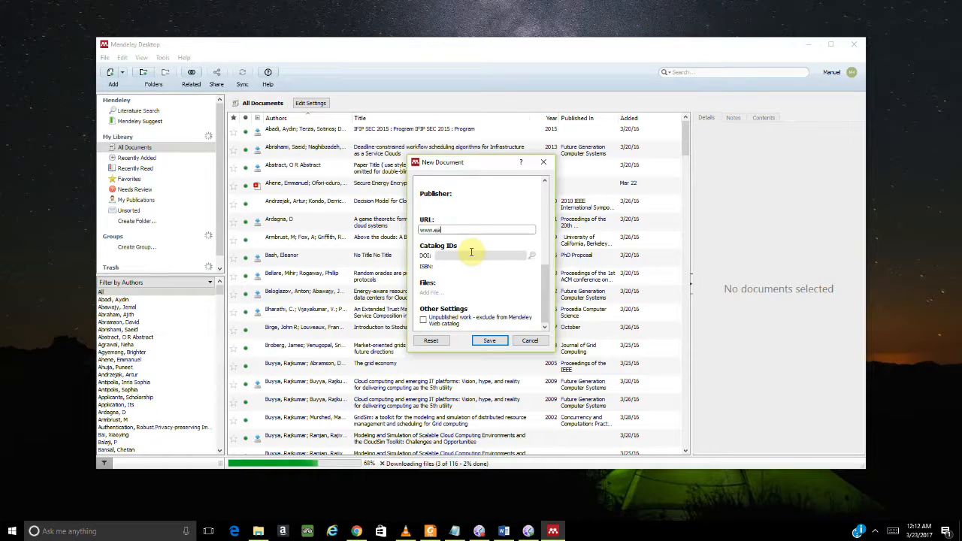
text(hene.com)
click(460, 261)
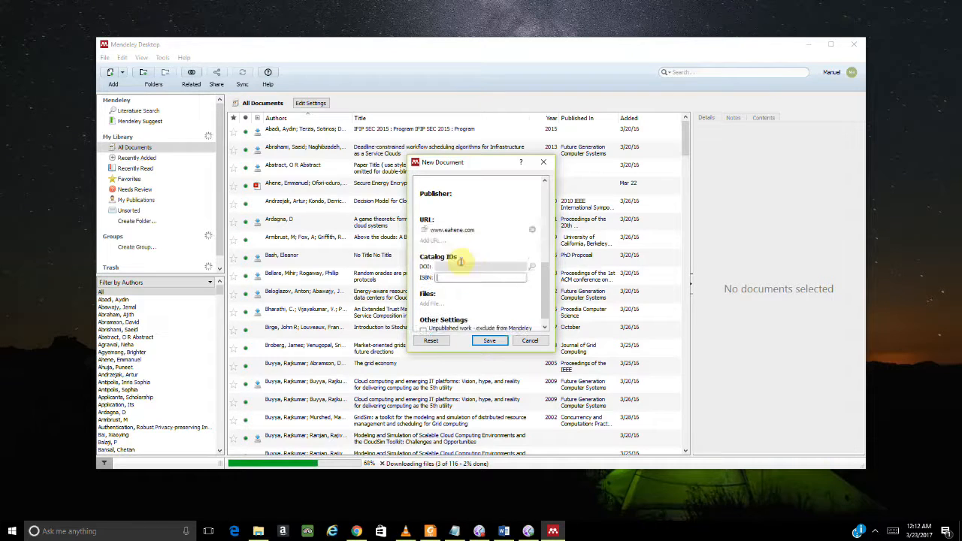
scroll(529, 323, down, 1)
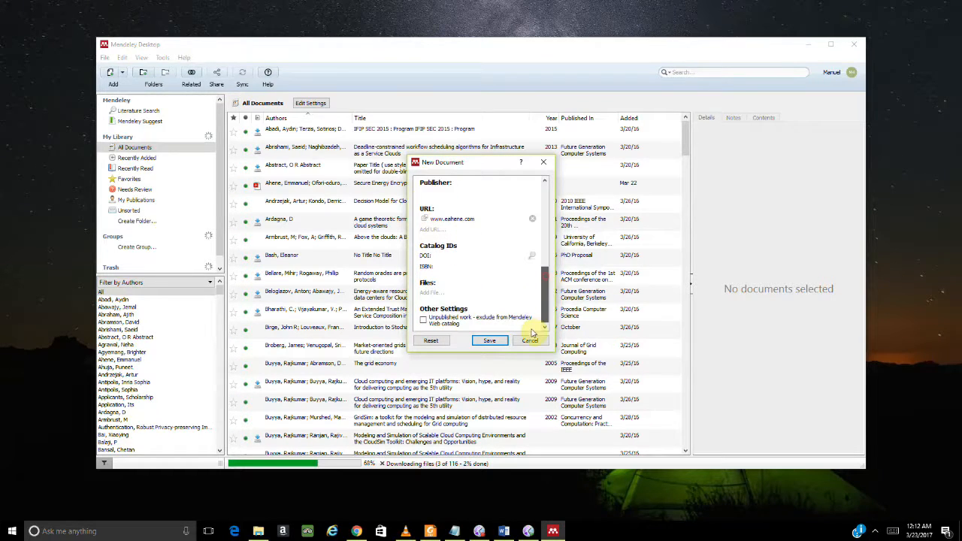
click(489, 341)
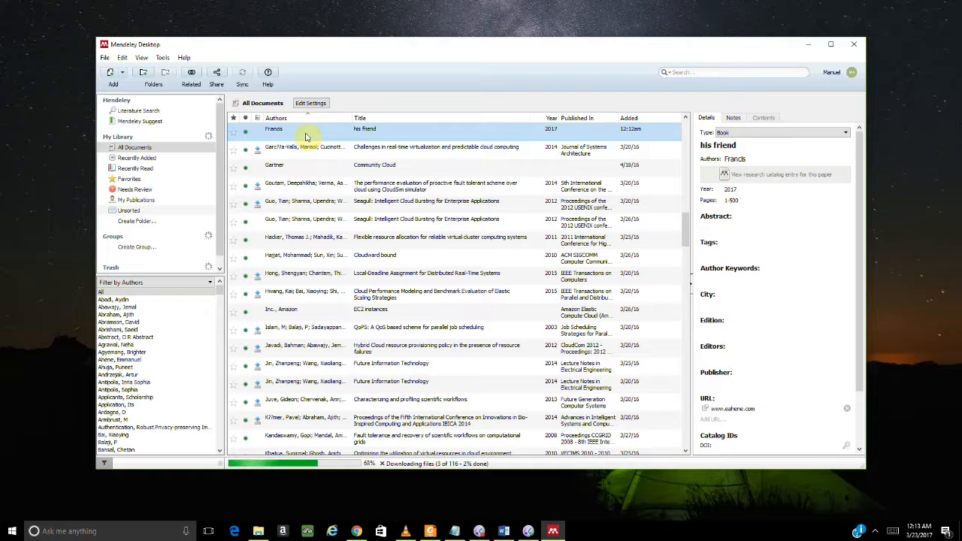
- Switch to Word and add a Mendeley citation for the book "his friend" after "John is here", searching by its author
click(508, 530)
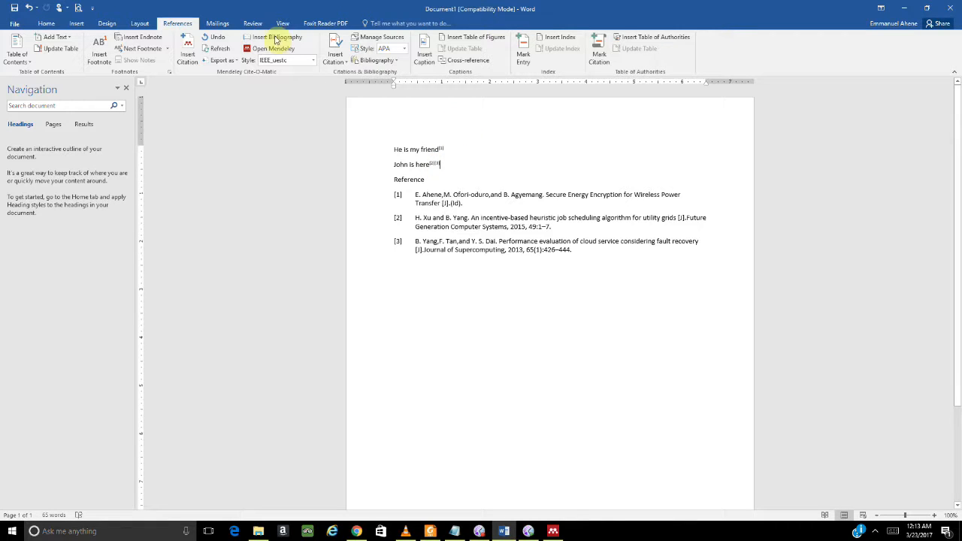
click(188, 54)
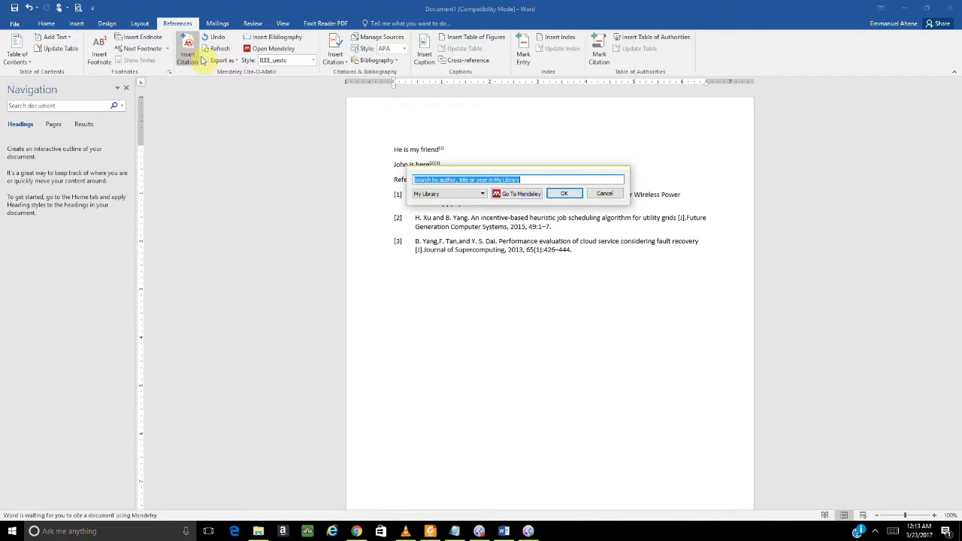
click(457, 178)
text(franc)
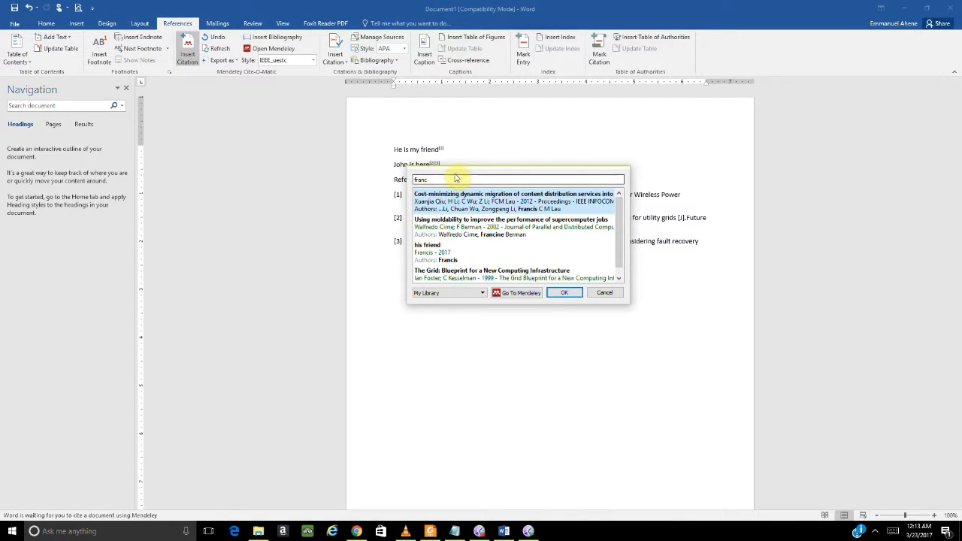
click(441, 252)
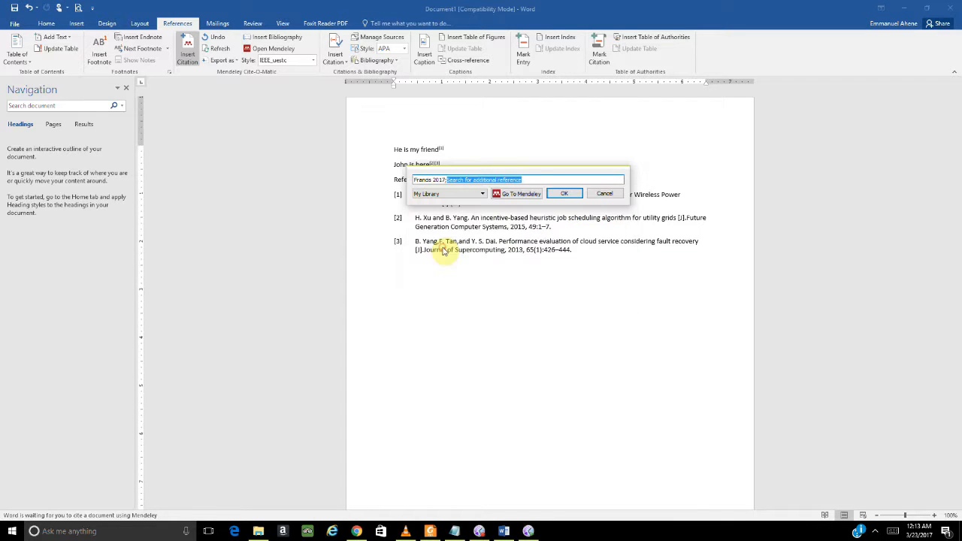
click(562, 193)
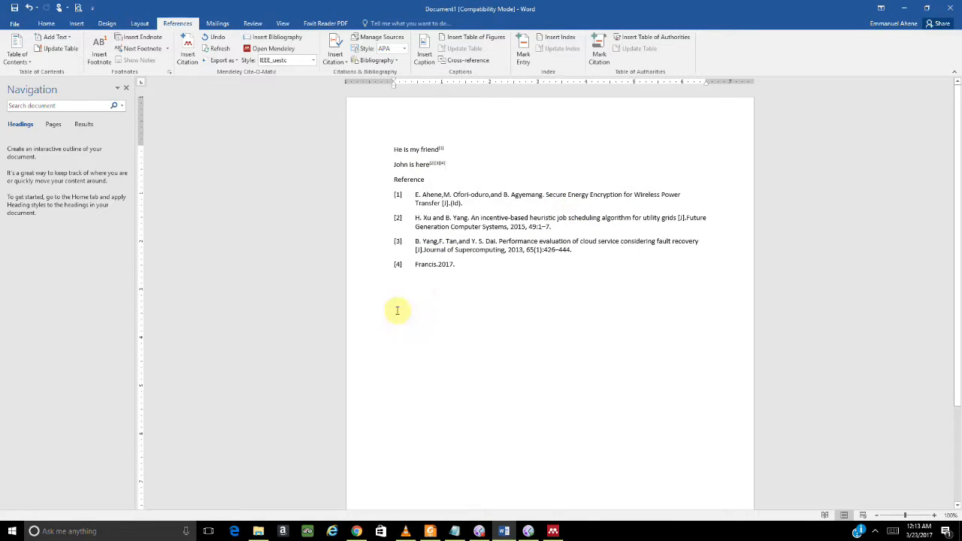
drag(463, 266, 398, 263)
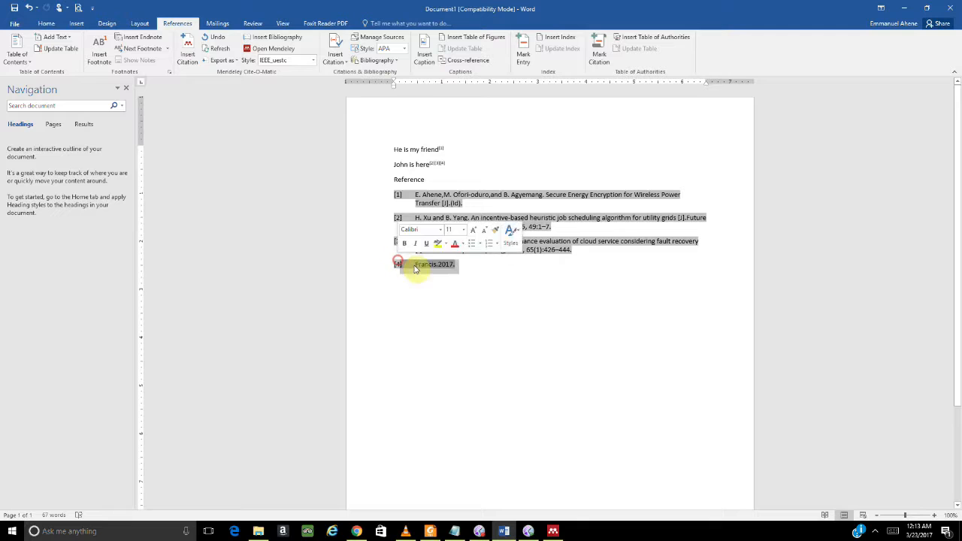
click(469, 276)
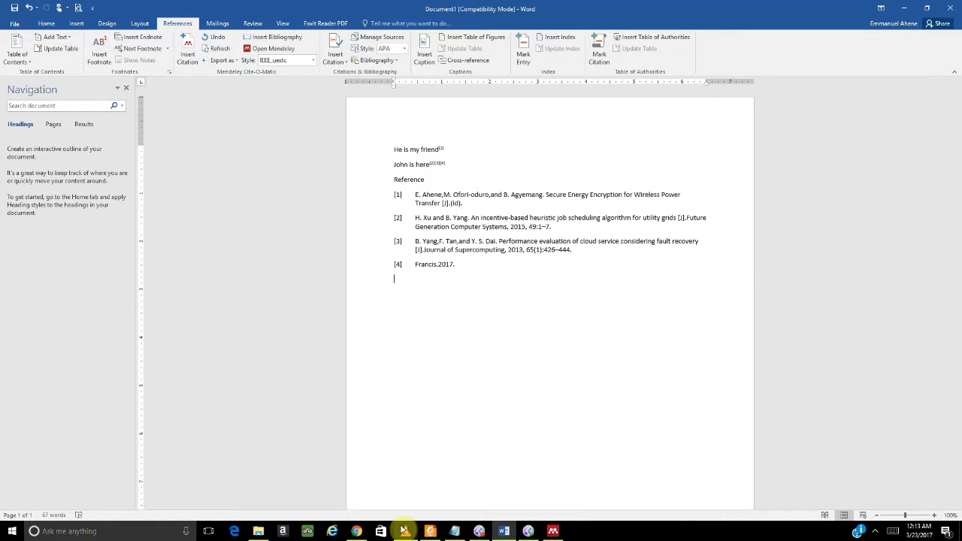
- Switch to Mendeley Desktop, search the literature catalog for "internet of things" and save the reference "That 'Internet of Things' Thing" to the library
click(553, 531)
click(727, 73)
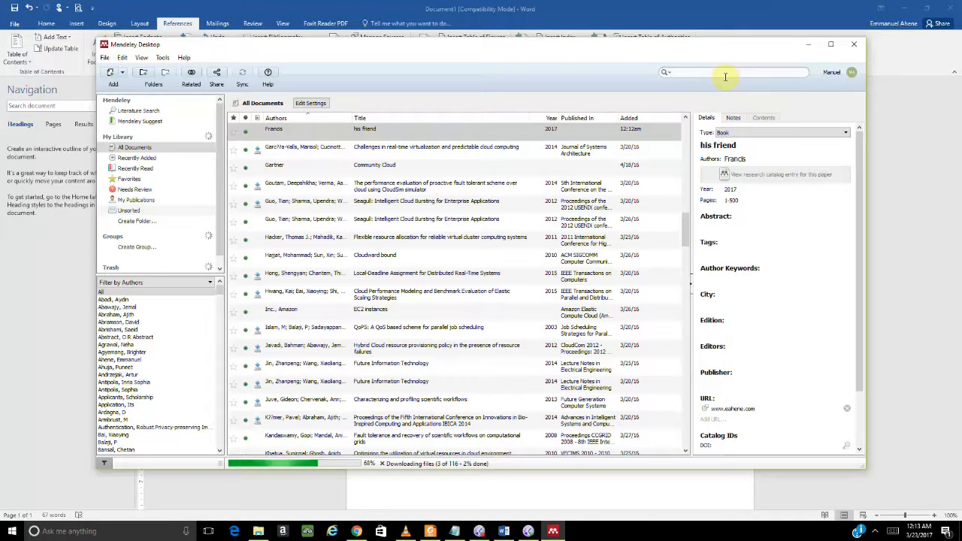
text(Internet of things)
click(137, 111)
text(inter)
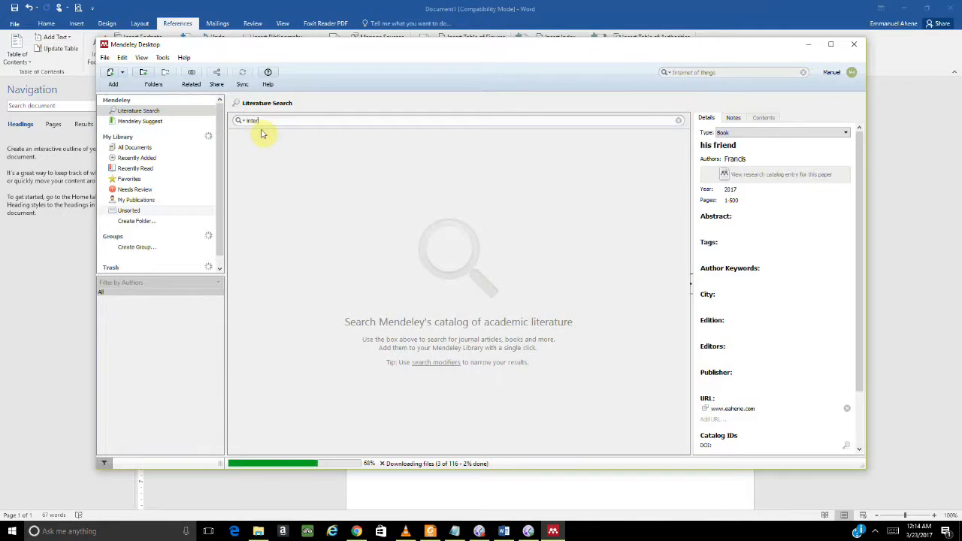
text(net of things)
key(Return)
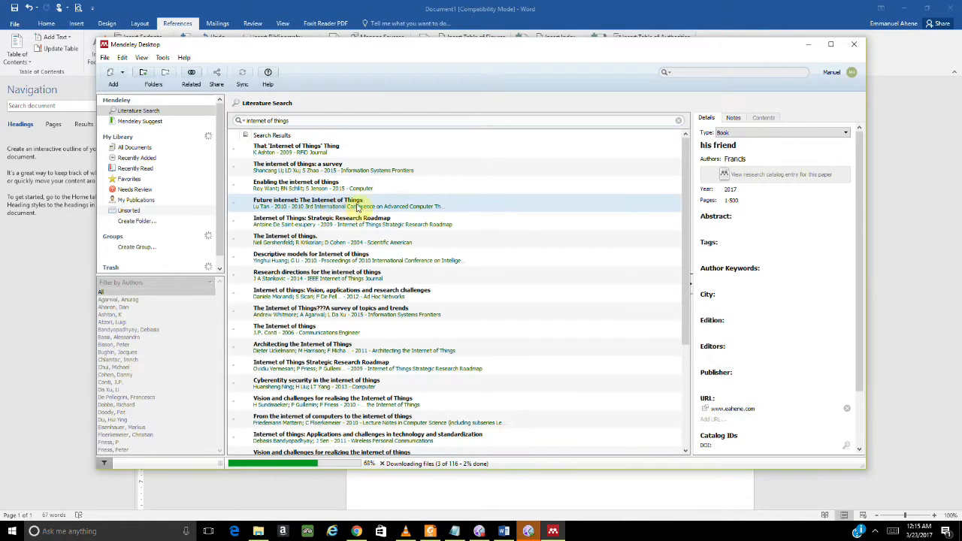
click(355, 154)
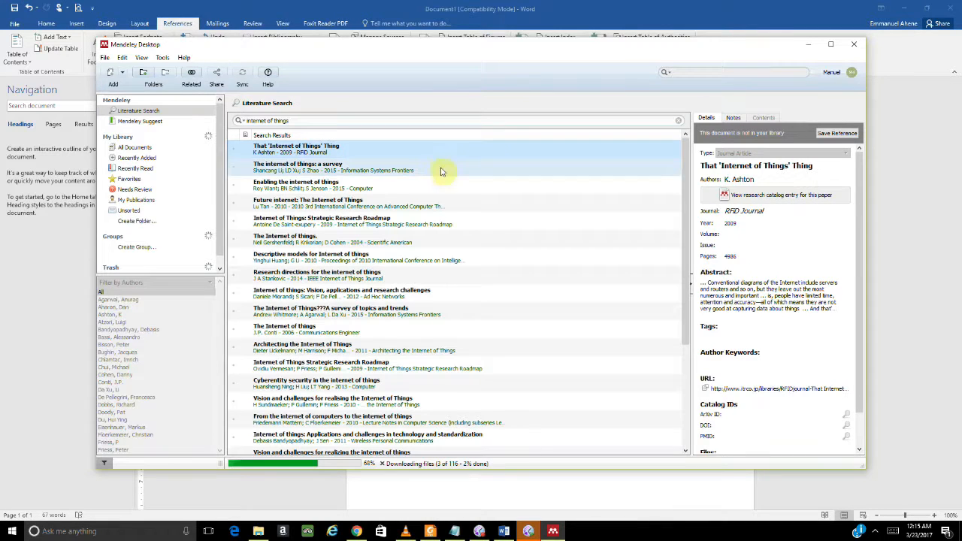
click(832, 133)
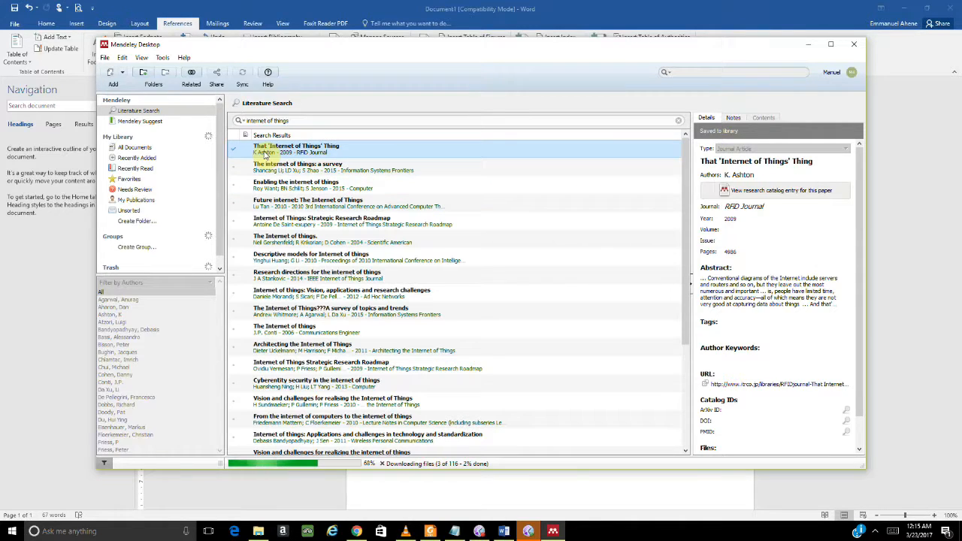
- Search all documents in the library for "internet of things" to check for the saved reference
click(162, 150)
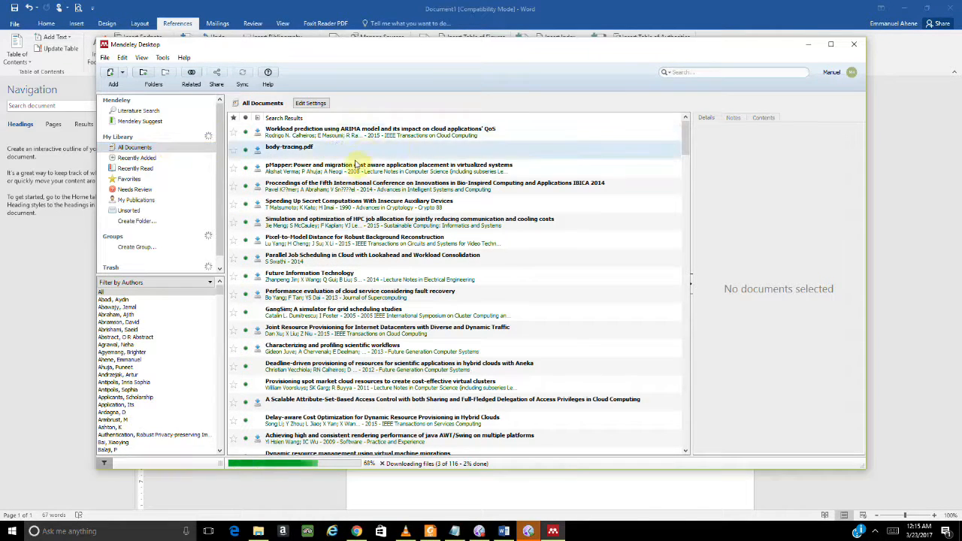
click(716, 72)
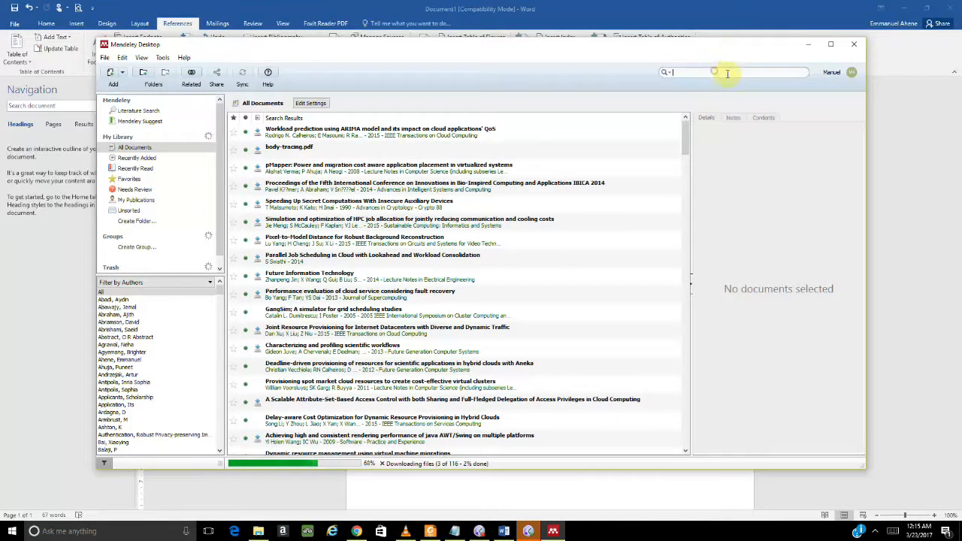
text(interne)
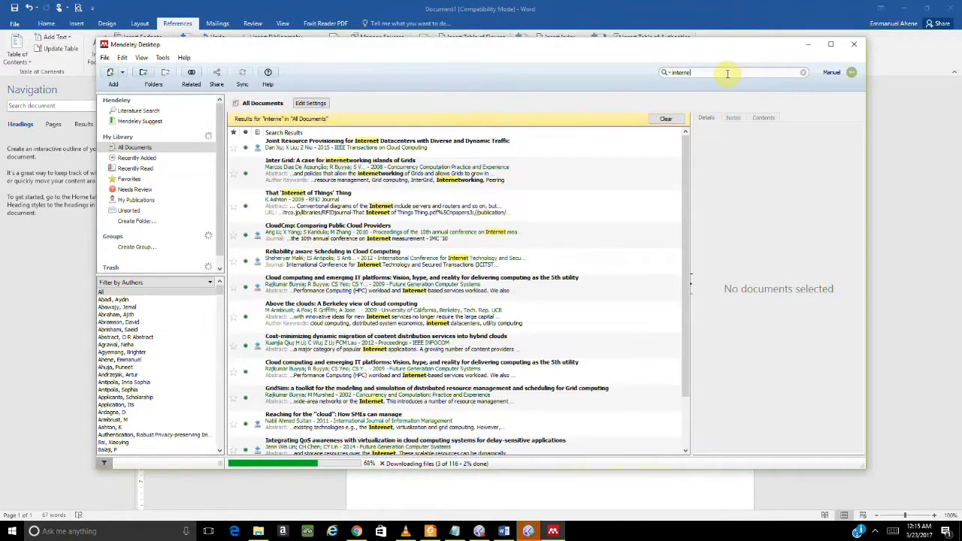
text(t of things)
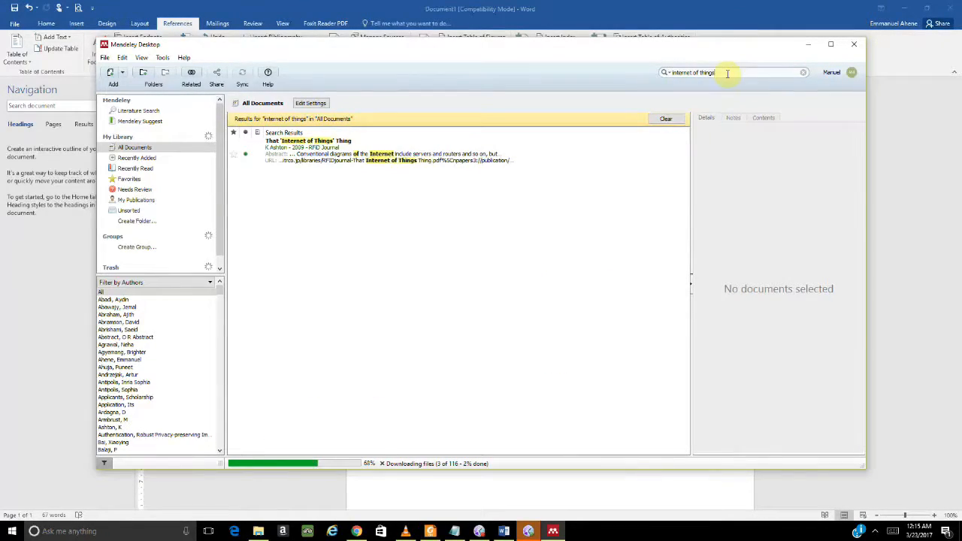
- Switch to Word and add a Mendeley citation for "That 'Internet of Things' Thing" after "John is here", searching for "internet of things"
double_click(342, 168)
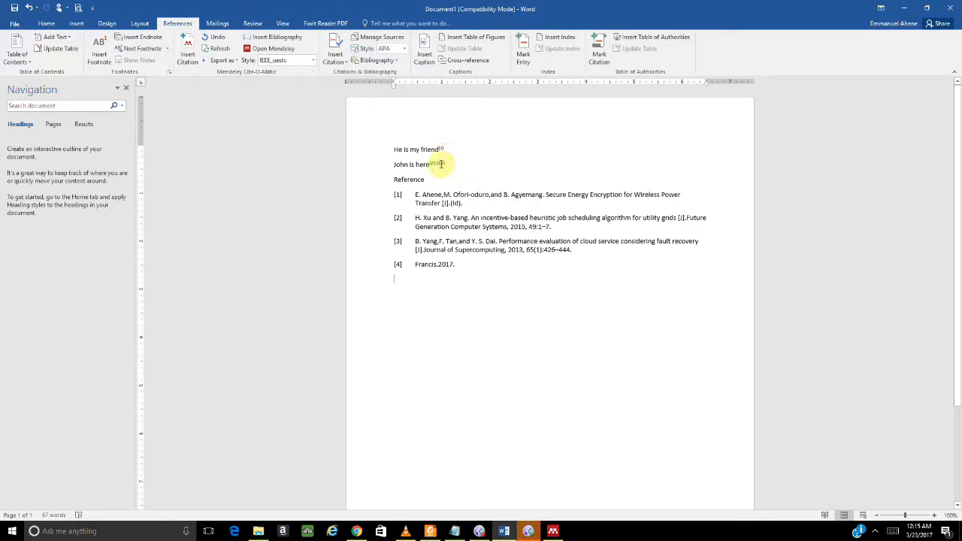
click(187, 54)
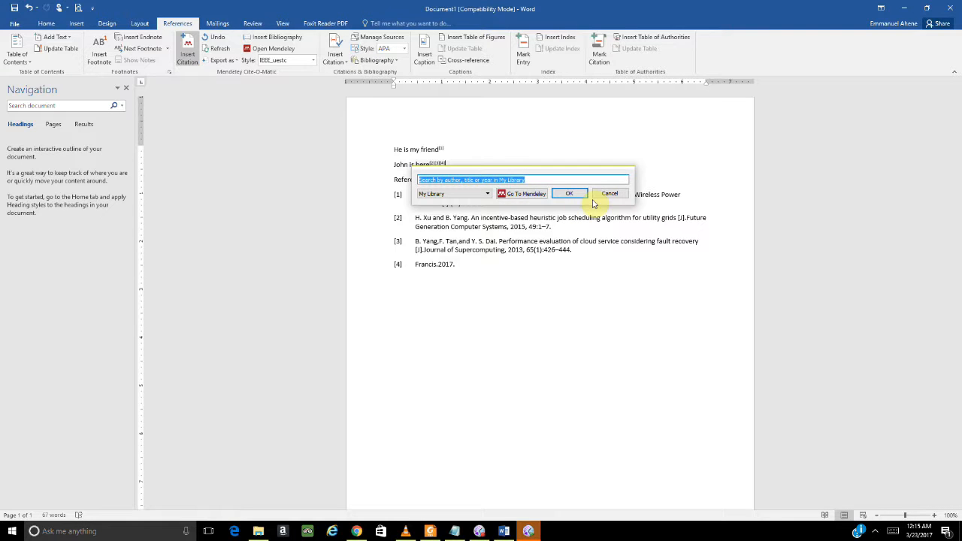
text(inte)
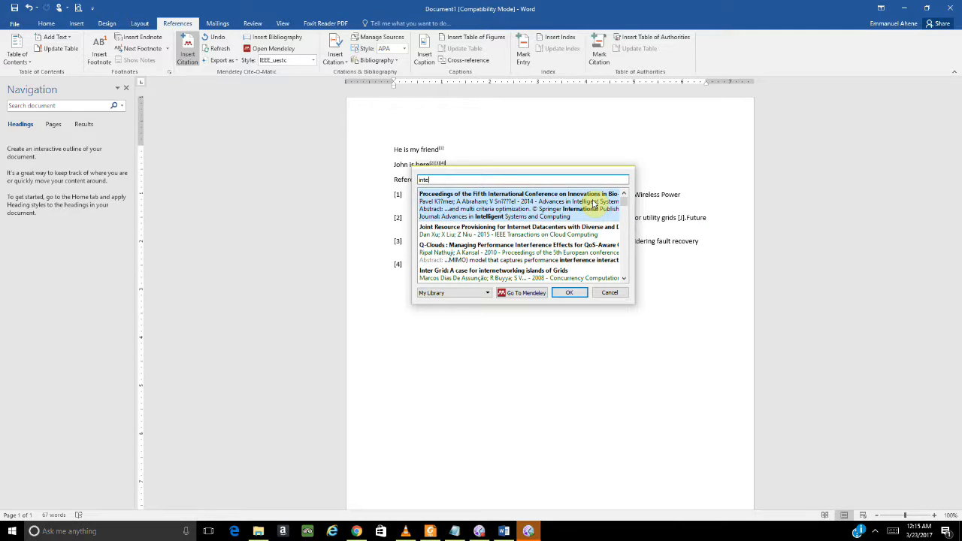
text(rnjet o)
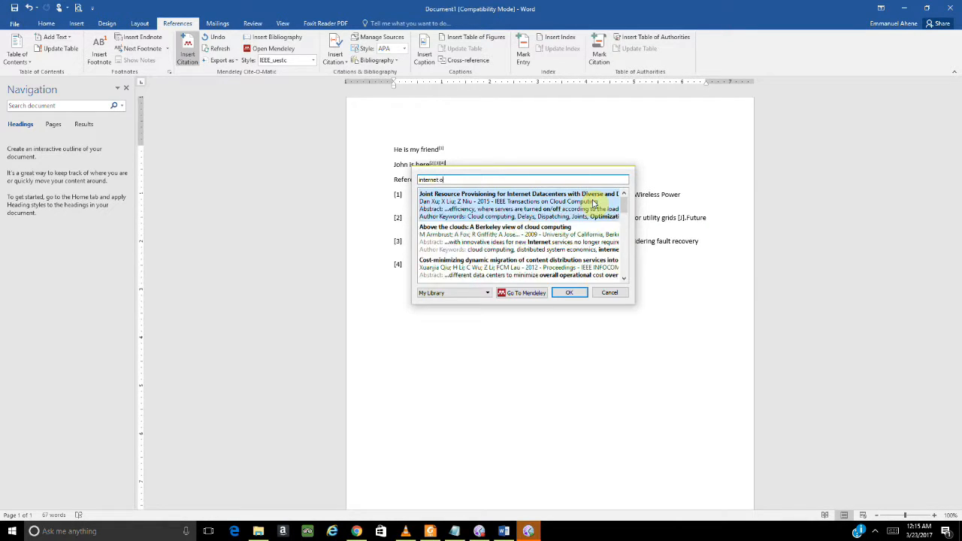
text(f things)
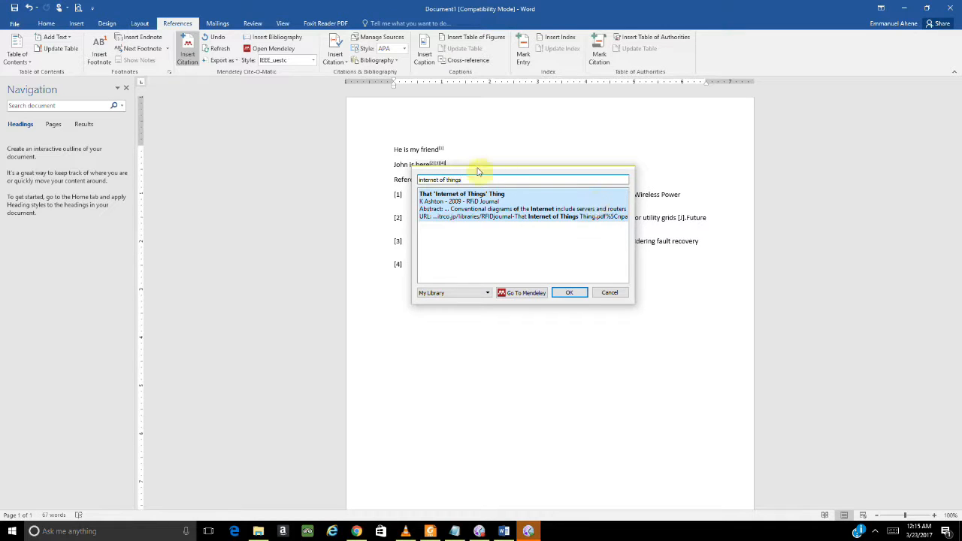
click(456, 215)
click(569, 193)
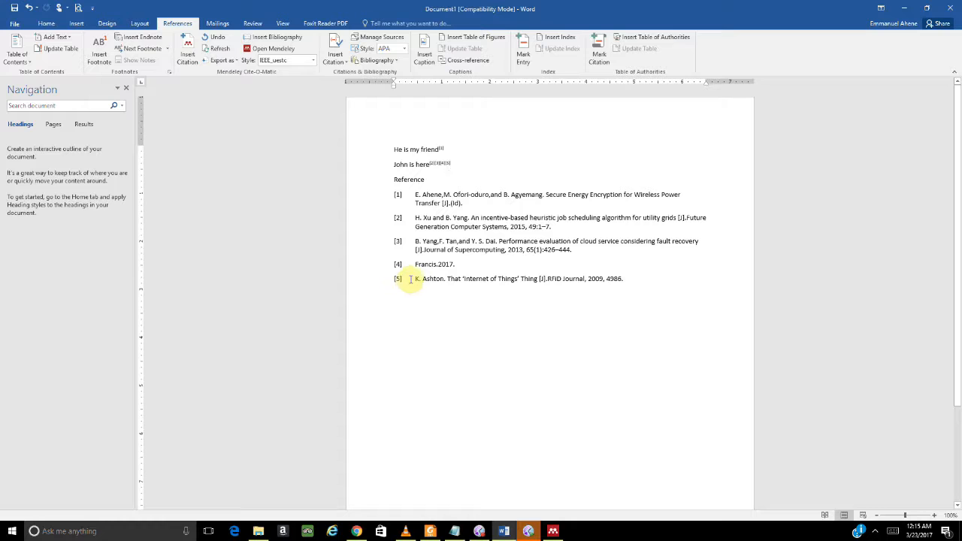
click(634, 280)
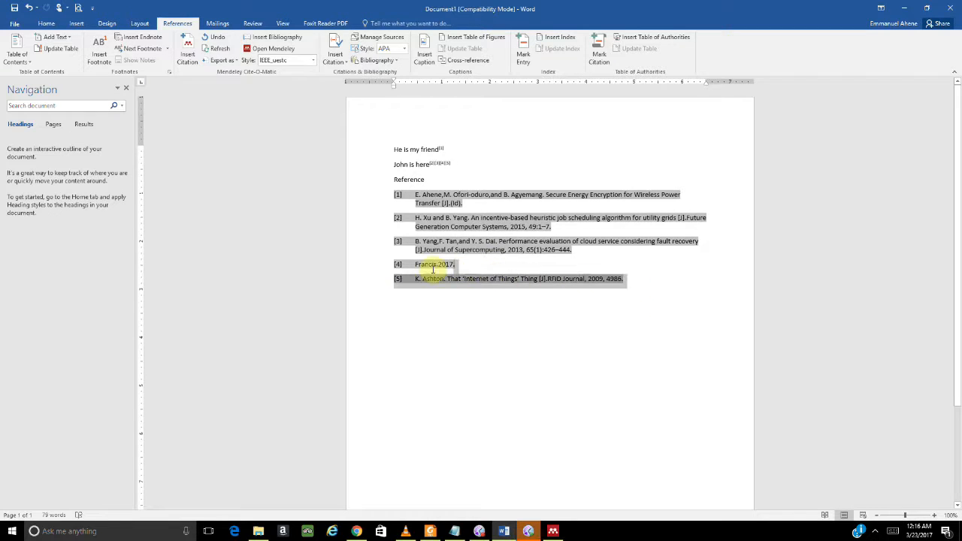
click(490, 314)
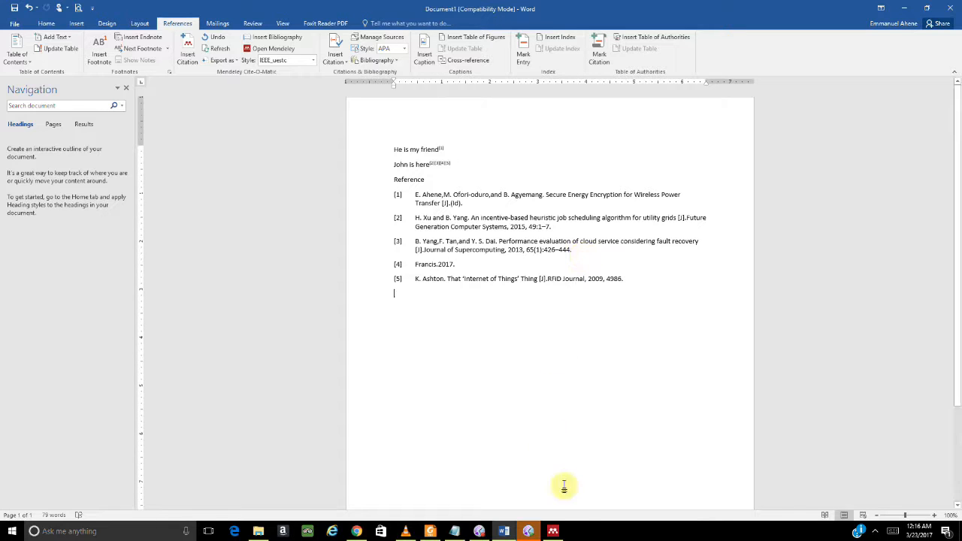
- Switch back to Mendeley Desktop
click(554, 532)
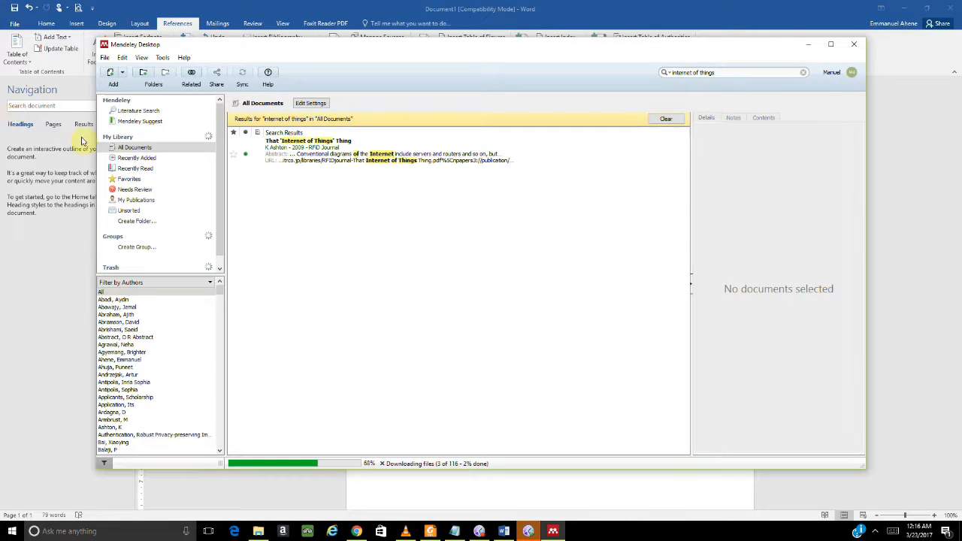